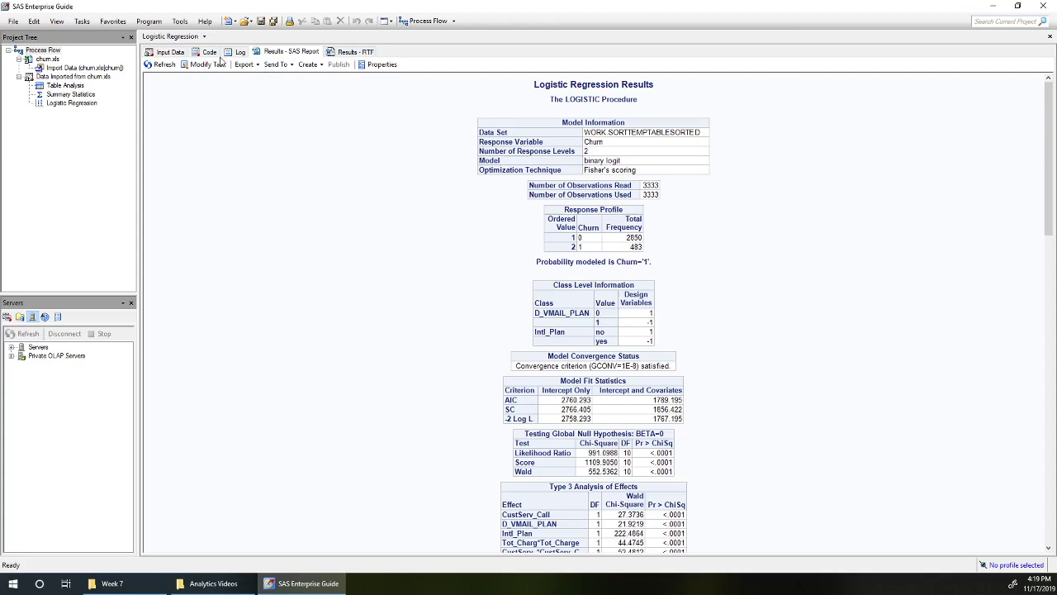
In the task's Model options, delete the 0.5 classification cutpoint, keeping the classification table enabled.
{"action": "left_click", "coordinate": [194, 65]}
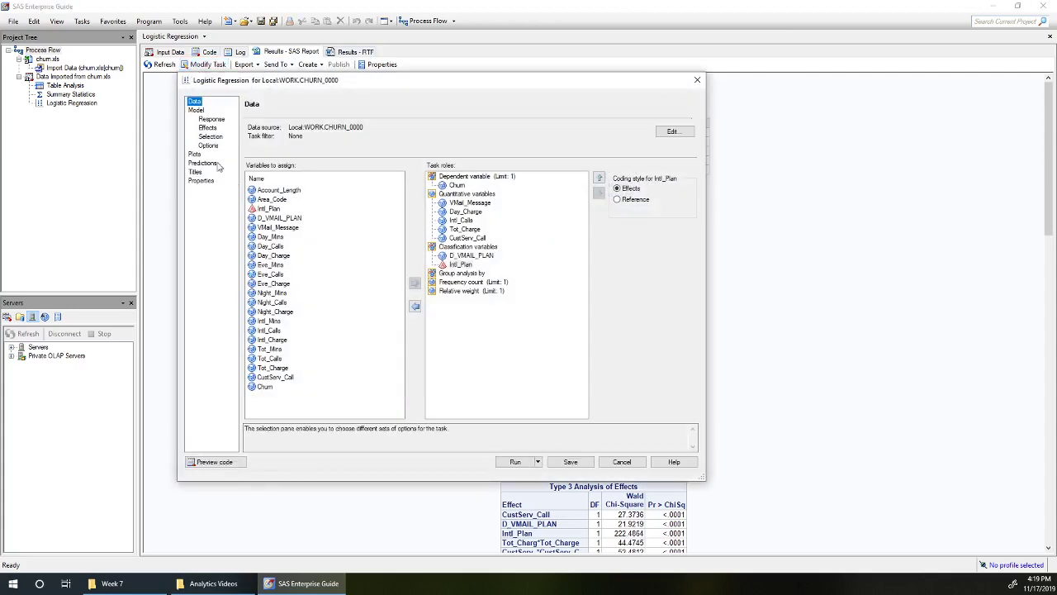
{"action": "left_click", "coordinate": [208, 146]}
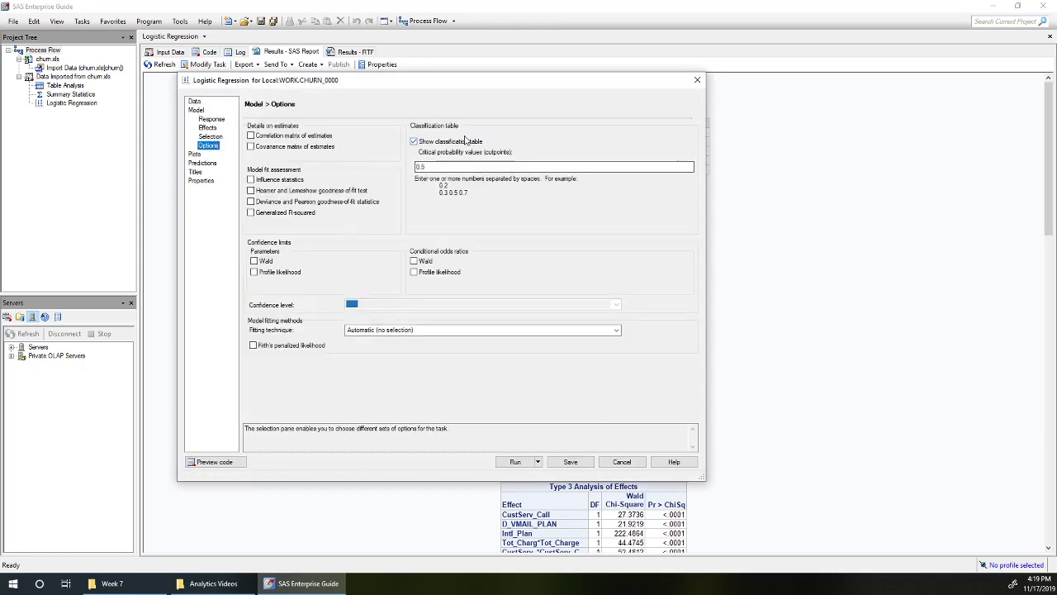
{"action": "mouse_move", "coordinate": [451, 146]}
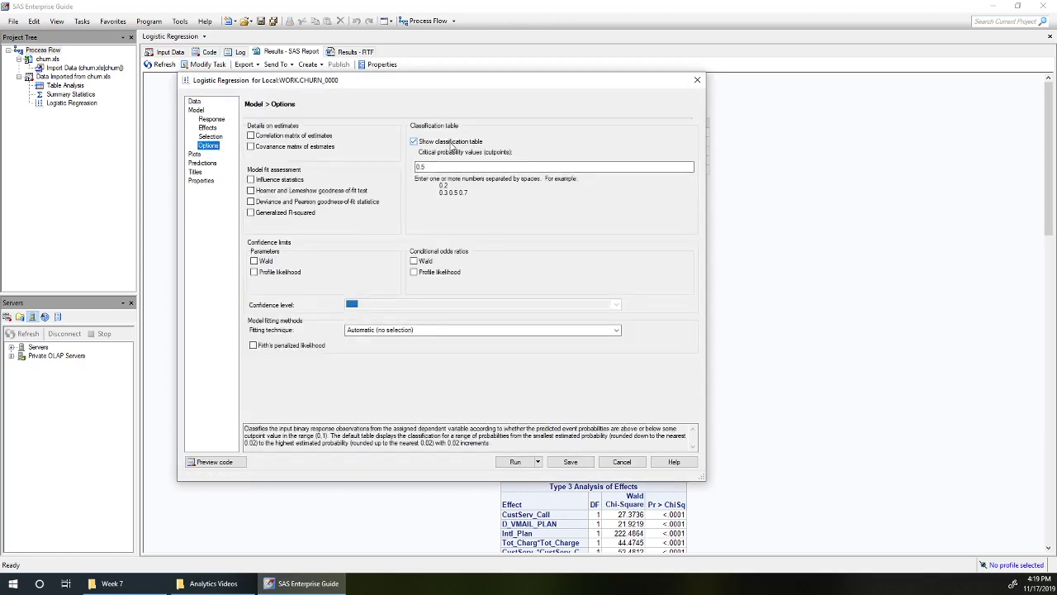
{"action": "mouse_move", "coordinate": [435, 168]}
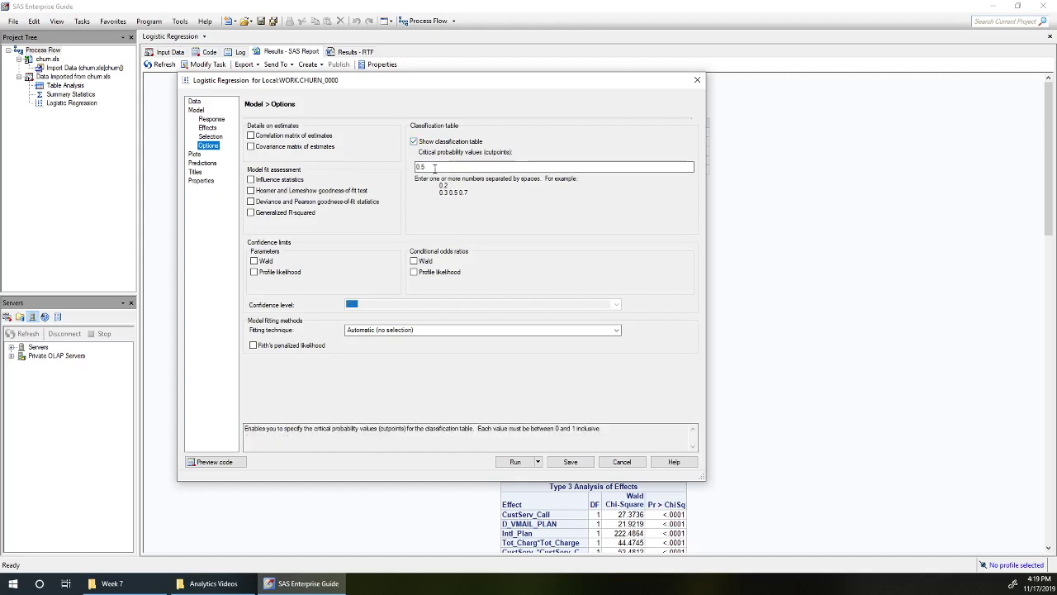
{"action": "left_click_drag", "start_coordinate": [434, 167], "coordinate": [411, 168]}
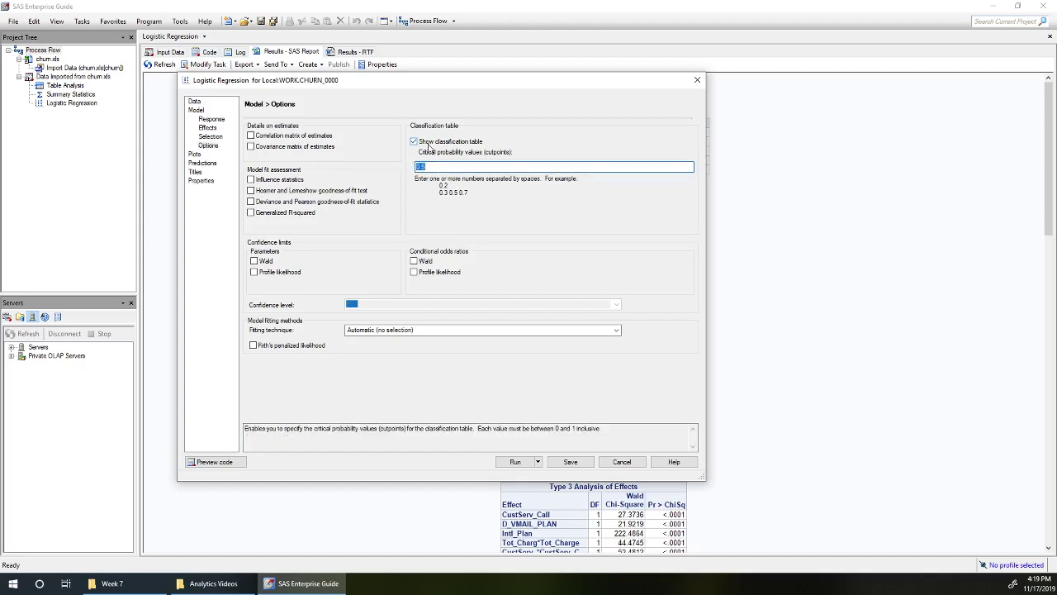
{"action": "mouse_move", "coordinate": [429, 147]}
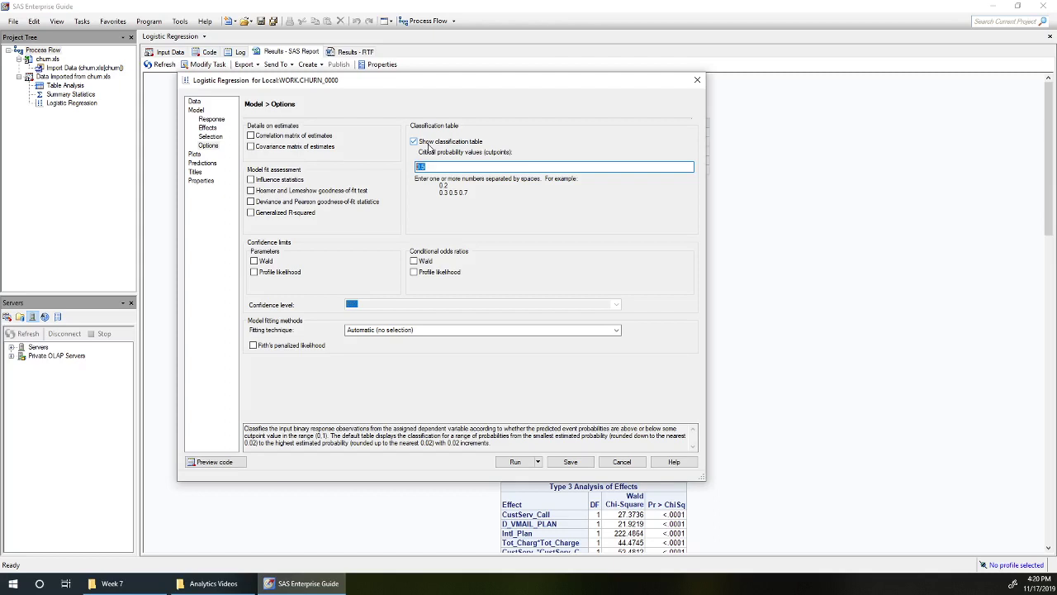
{"action": "key", "text": "BackSpace"}
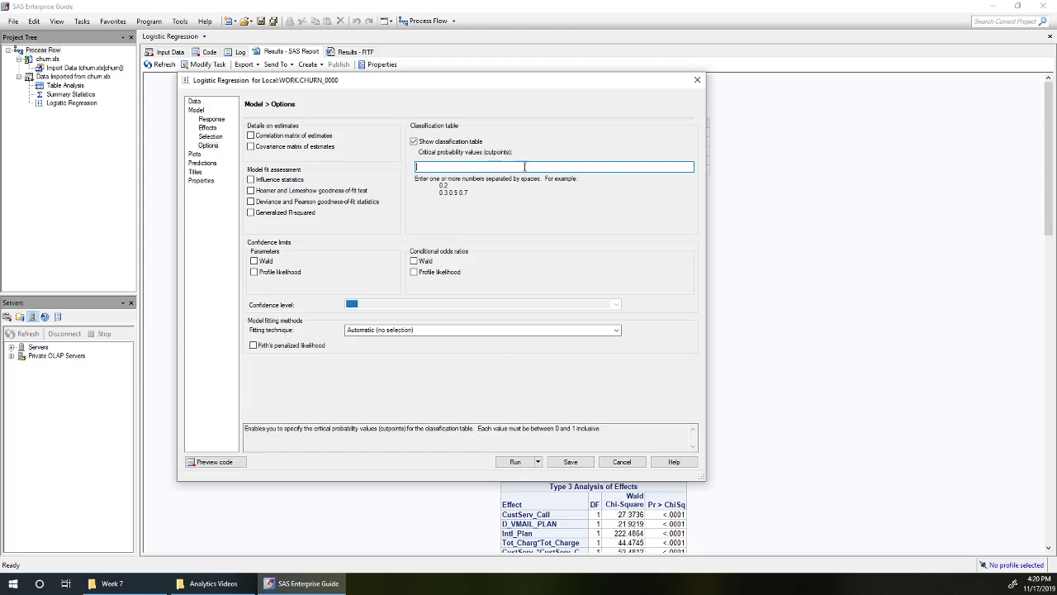
Rerun the logistic regression, replacing previous results, and scroll the SAS Report to the Classification Table.
{"action": "left_click", "coordinate": [519, 463]}
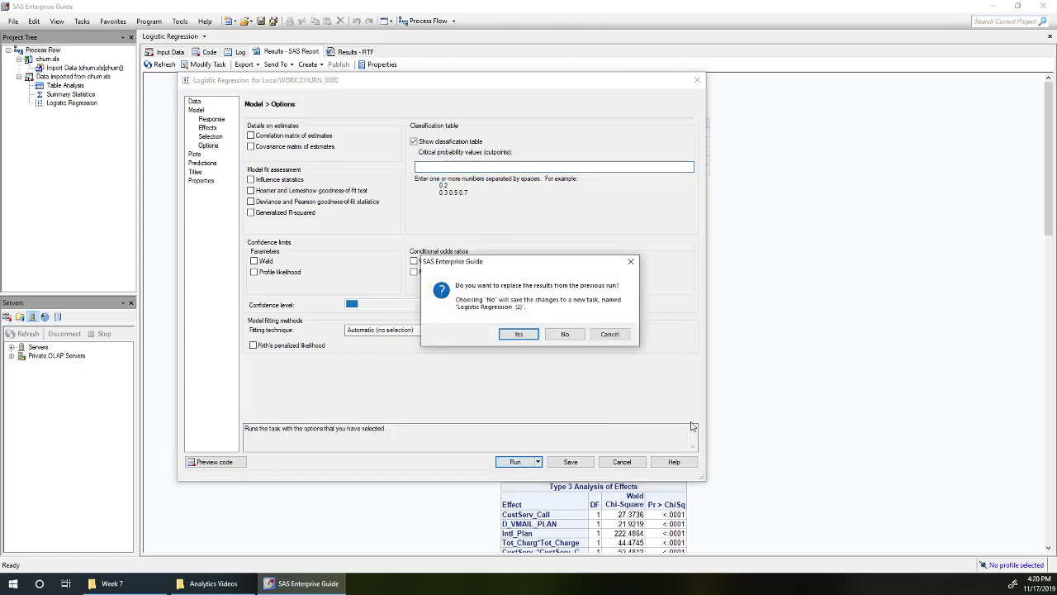
{"action": "left_click", "coordinate": [514, 335]}
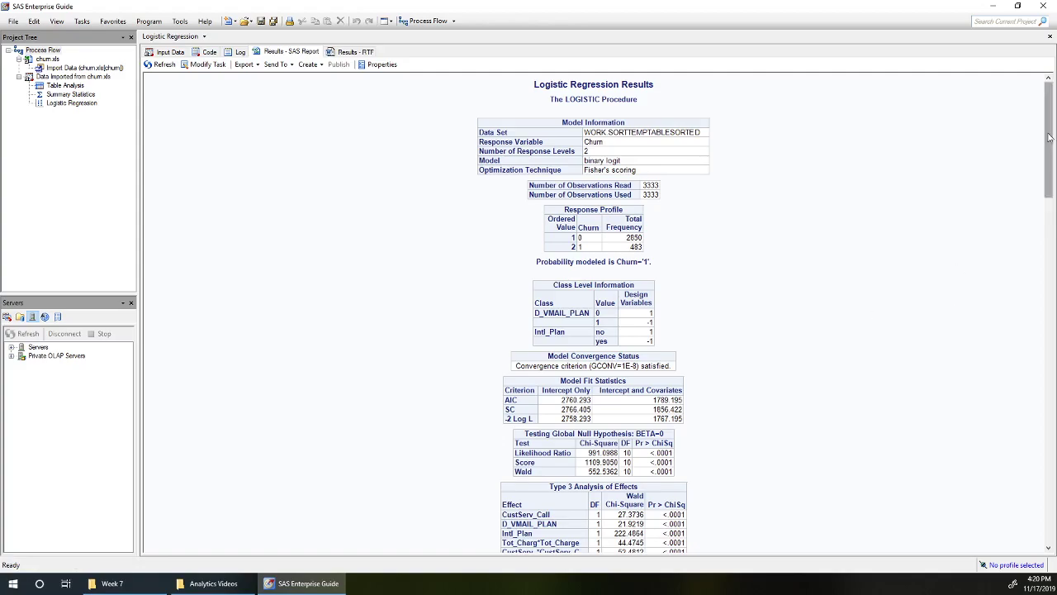
{"action": "left_click_drag", "start_coordinate": [1049, 136], "coordinate": [1021, 388]}
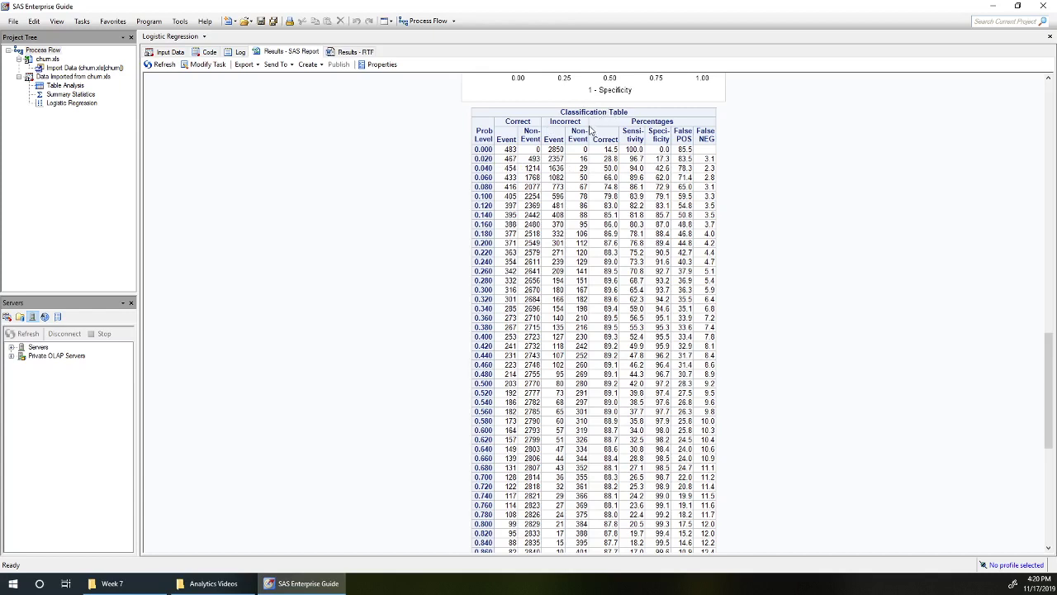
Open the Results - RTF version of the output in Word.
{"action": "left_click", "coordinate": [348, 52]}
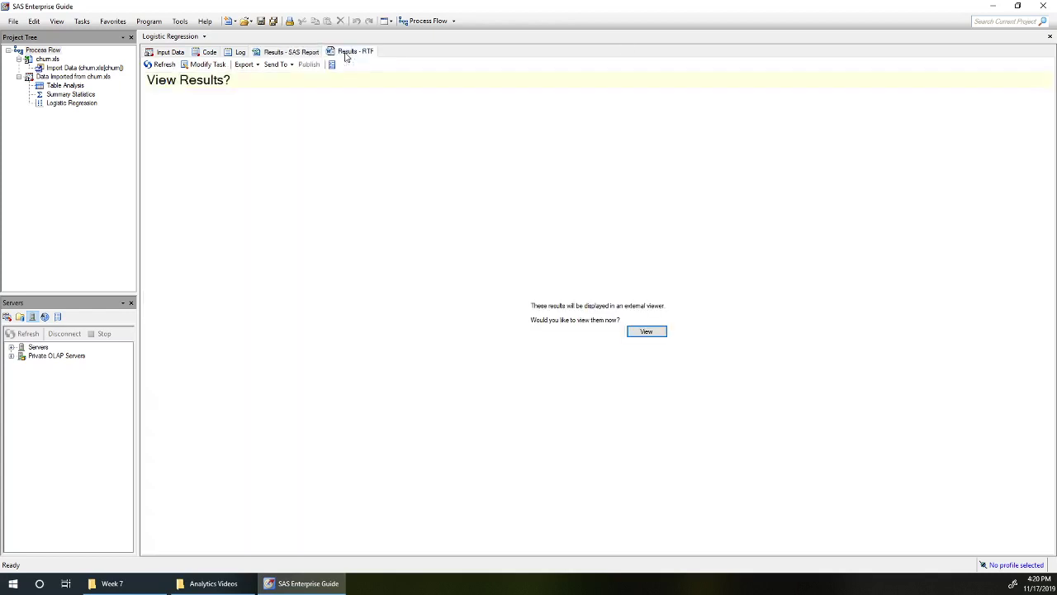
{"action": "left_click", "coordinate": [647, 332]}
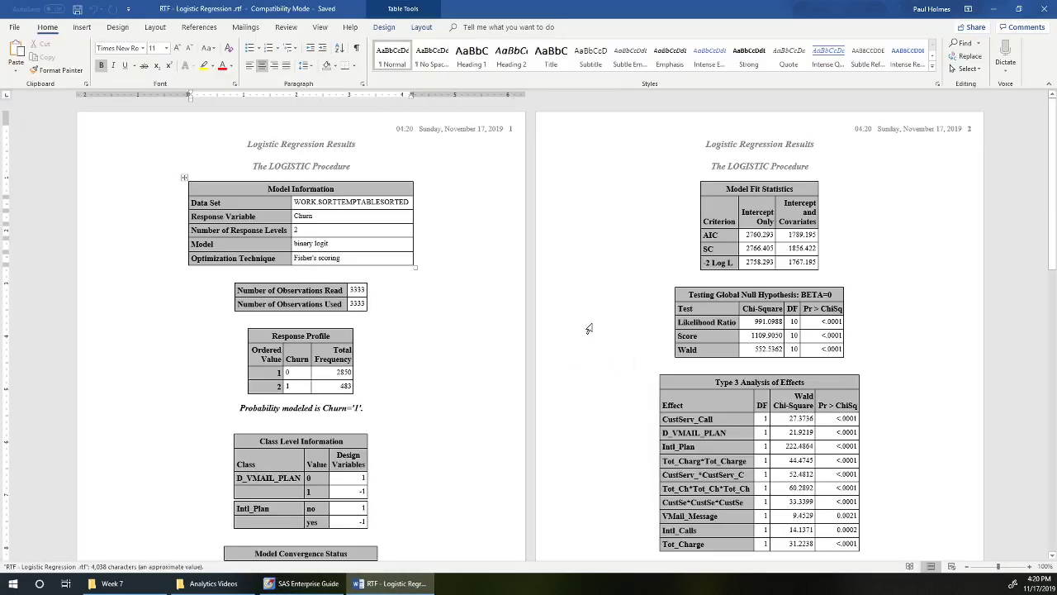
{"action": "scroll", "coordinate": [815, 469], "scroll_direction": "down", "scroll_amount": 20}
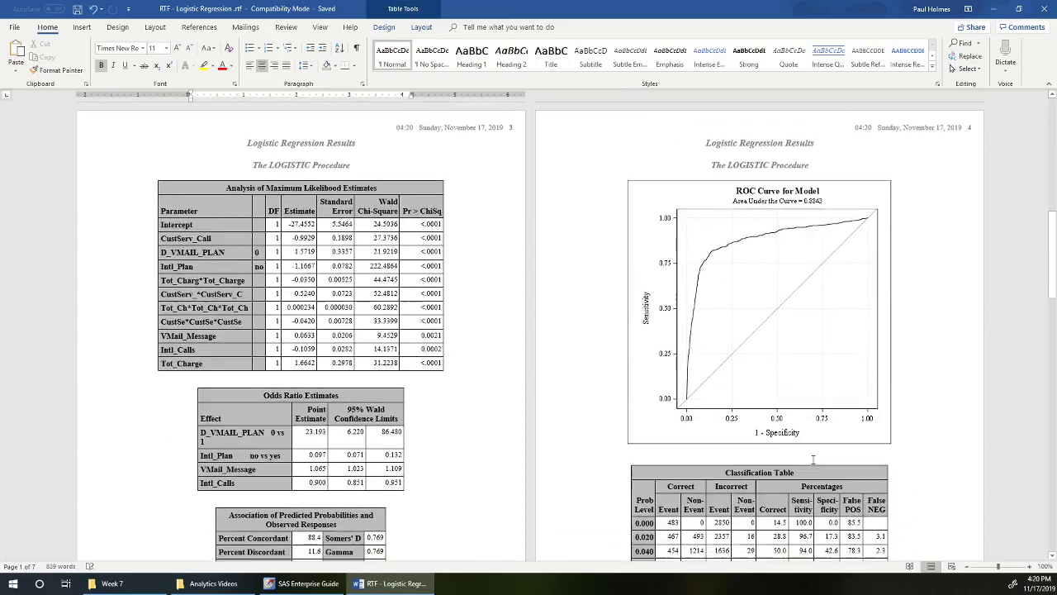
{"action": "scroll", "coordinate": [810, 446], "scroll_direction": "up", "scroll_amount": 5}
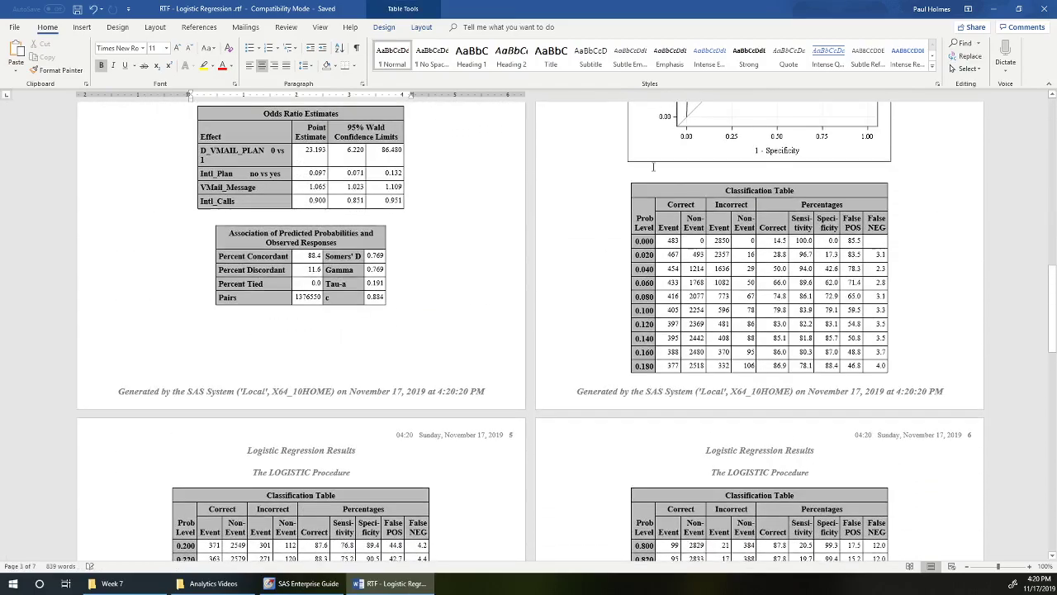
Select the entire Classification Table in Word and copy it.
{"action": "left_click", "coordinate": [637, 185]}
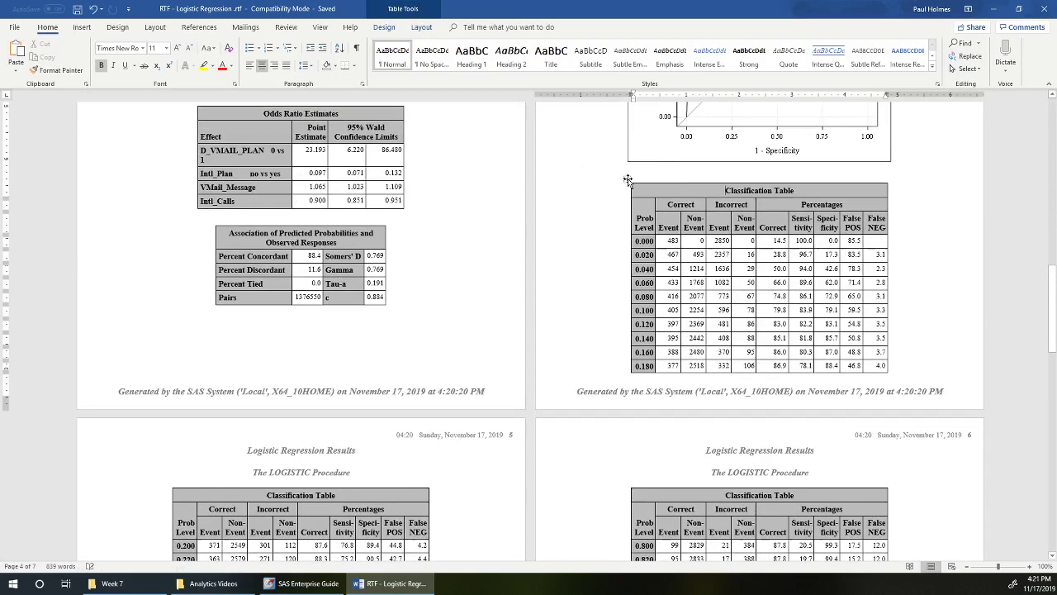
{"action": "left_click", "coordinate": [628, 179]}
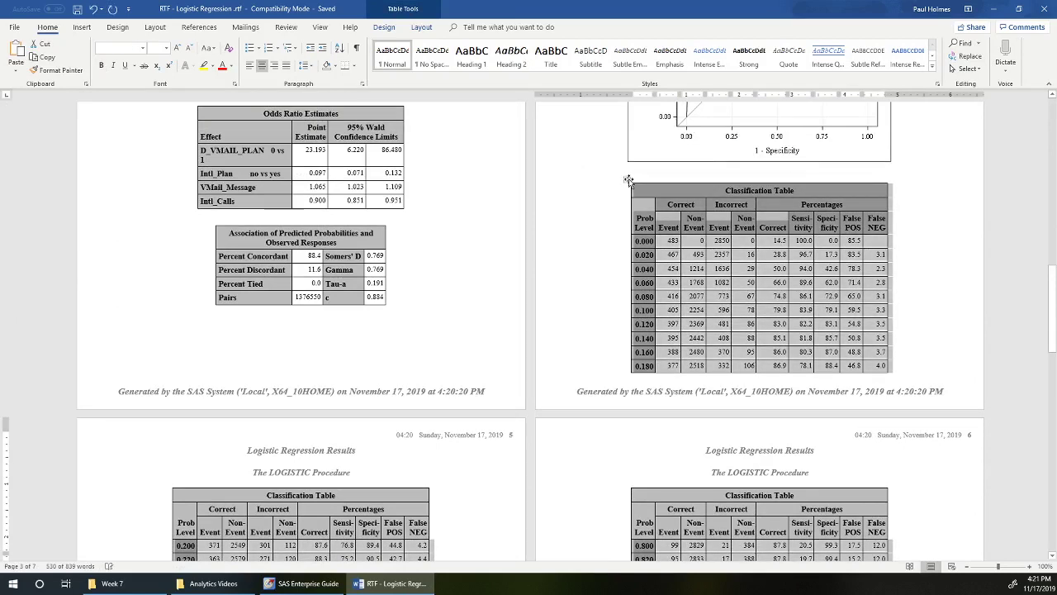
{"action": "right_click", "coordinate": [629, 178]}
{"action": "left_click", "coordinate": [670, 202]}
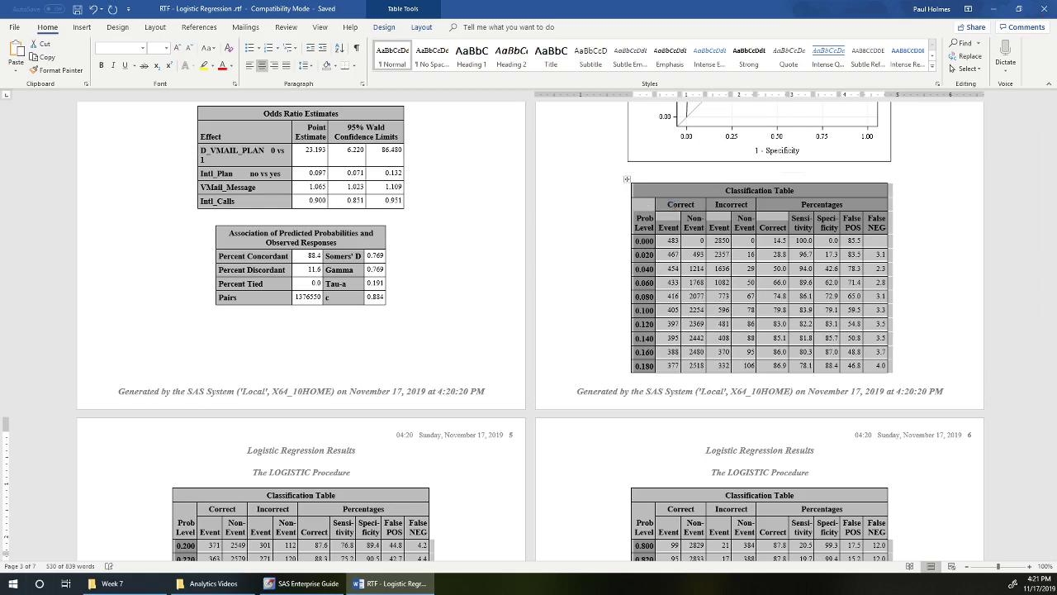
Open New Microsoft Excel Worksheet.xlsx from the Week 7 folder window.
{"action": "left_click", "coordinate": [111, 583]}
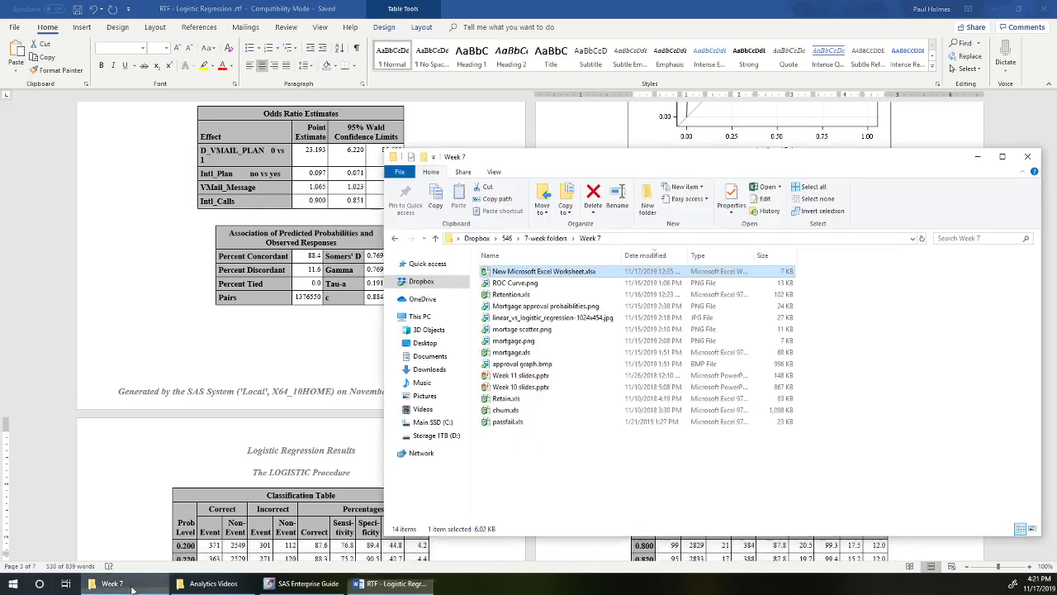
{"action": "double_click", "coordinate": [545, 272]}
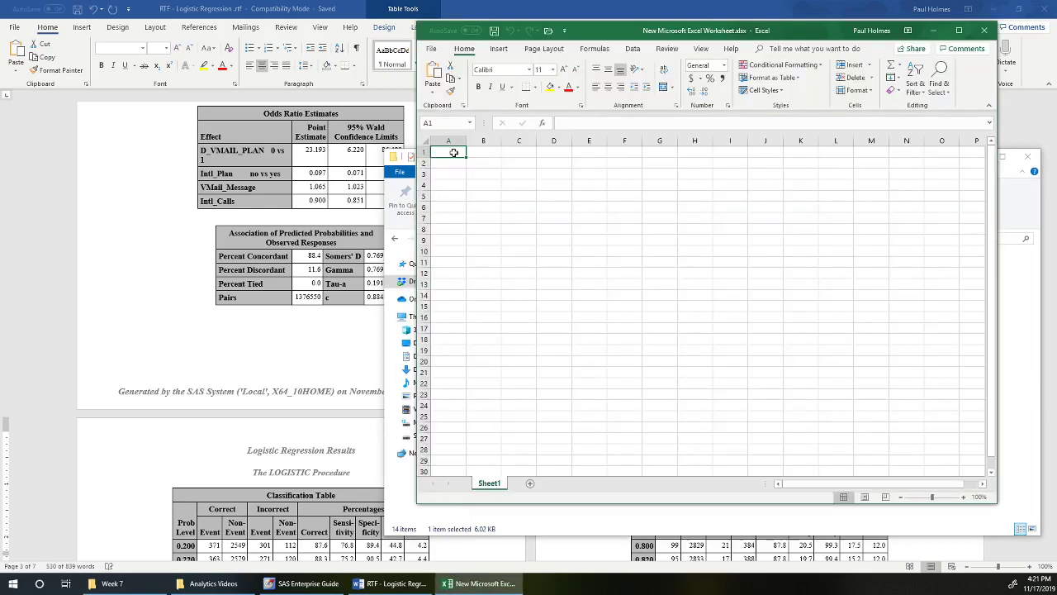
Paste the table at A1 keeping source formatting, and add Cost, Benefit, Net Benefit headers in K4:M4.
{"action": "right_click", "coordinate": [454, 152]}
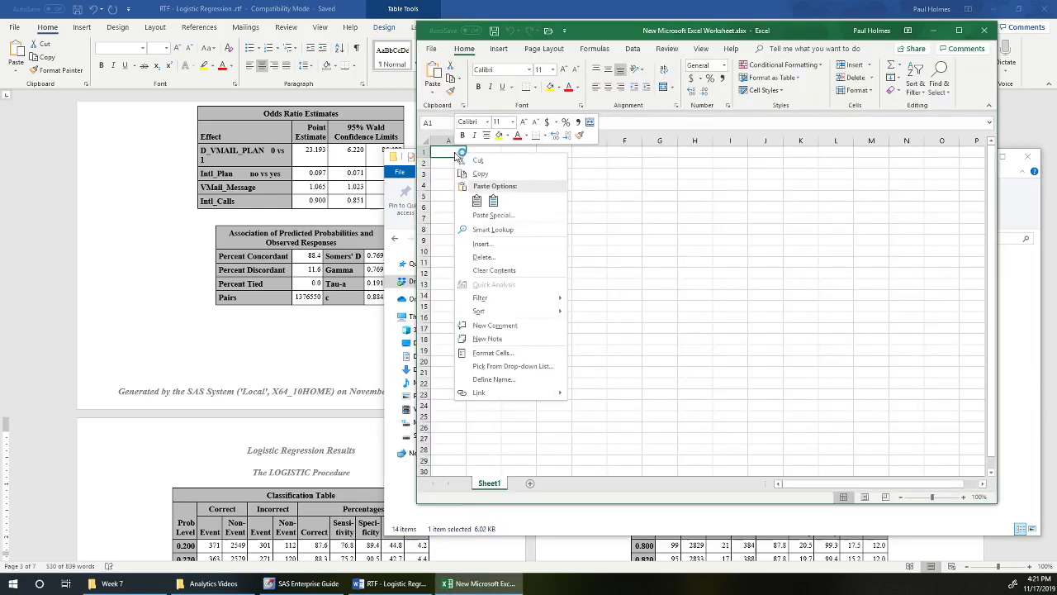
{"action": "left_click", "coordinate": [477, 200]}
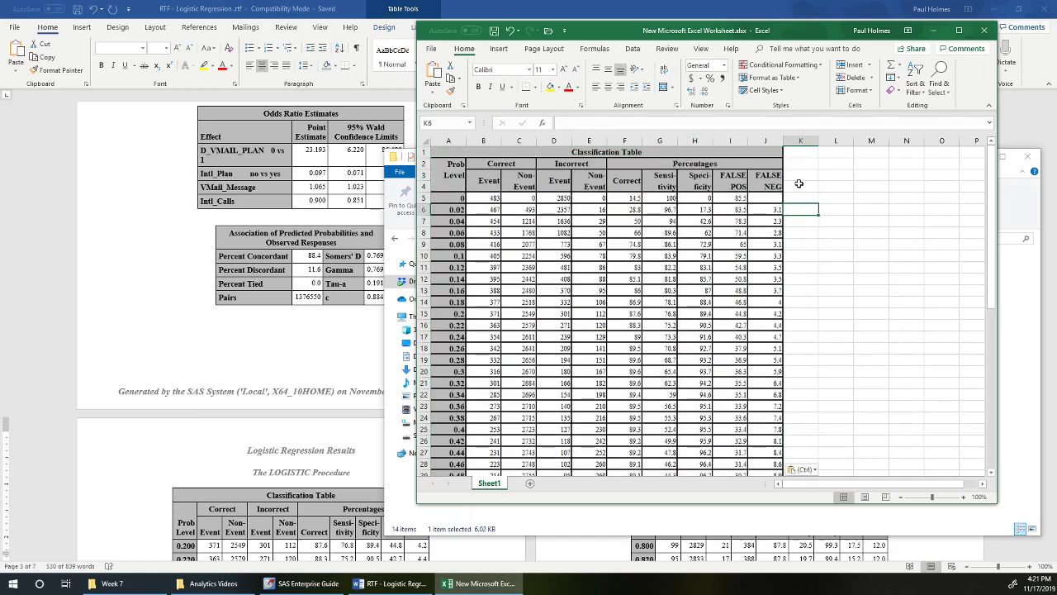
{"action": "left_click", "coordinate": [800, 184]}
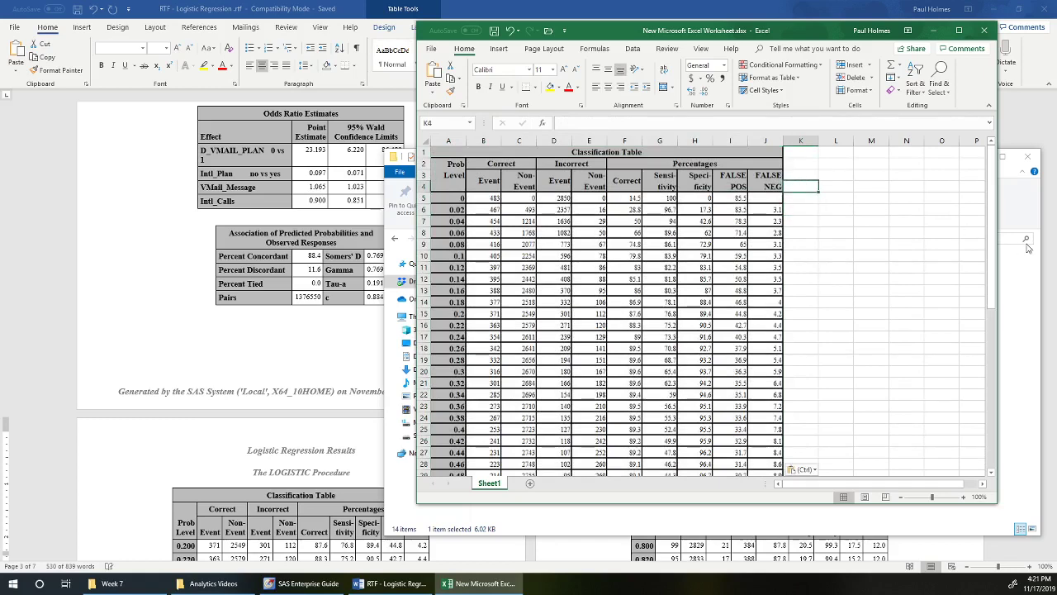
{"action": "type", "text": "Cost"}
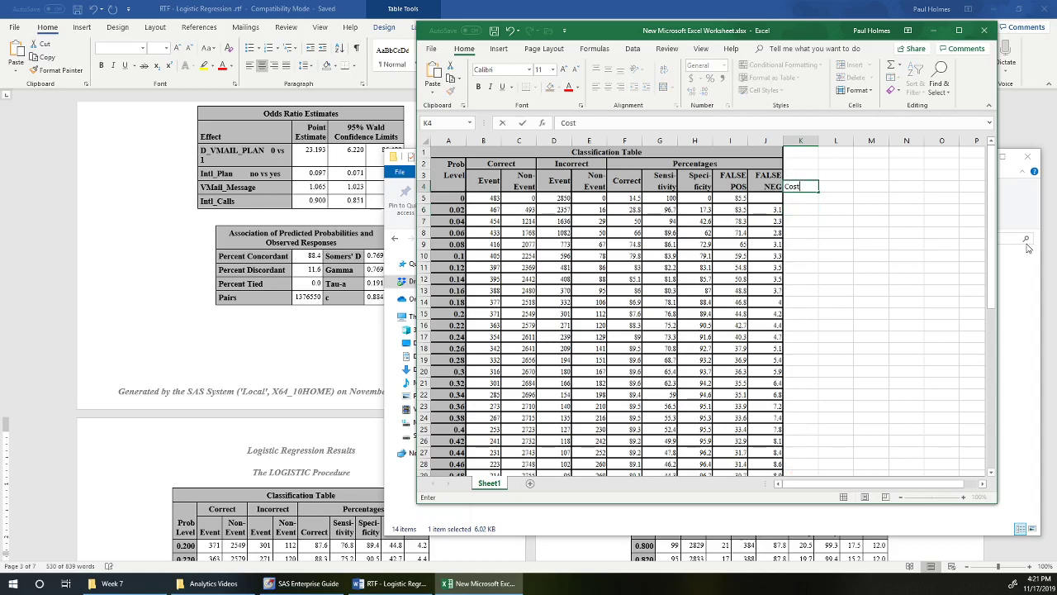
{"action": "key", "text": "Return"}
{"action": "key", "text": "Up"}
{"action": "key", "text": "Right"}
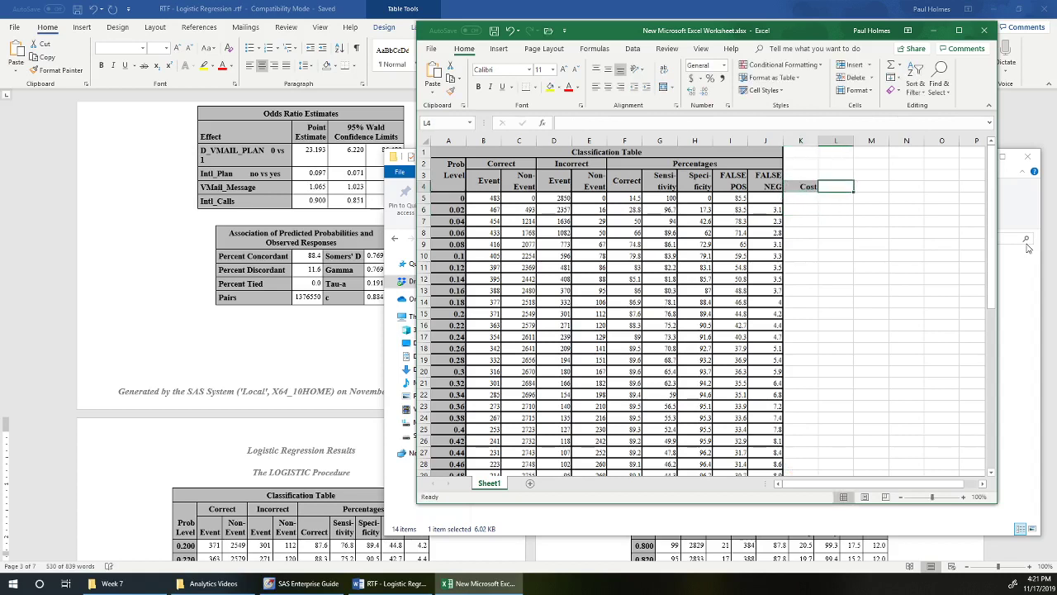
{"action": "type", "text": "Benefit"}
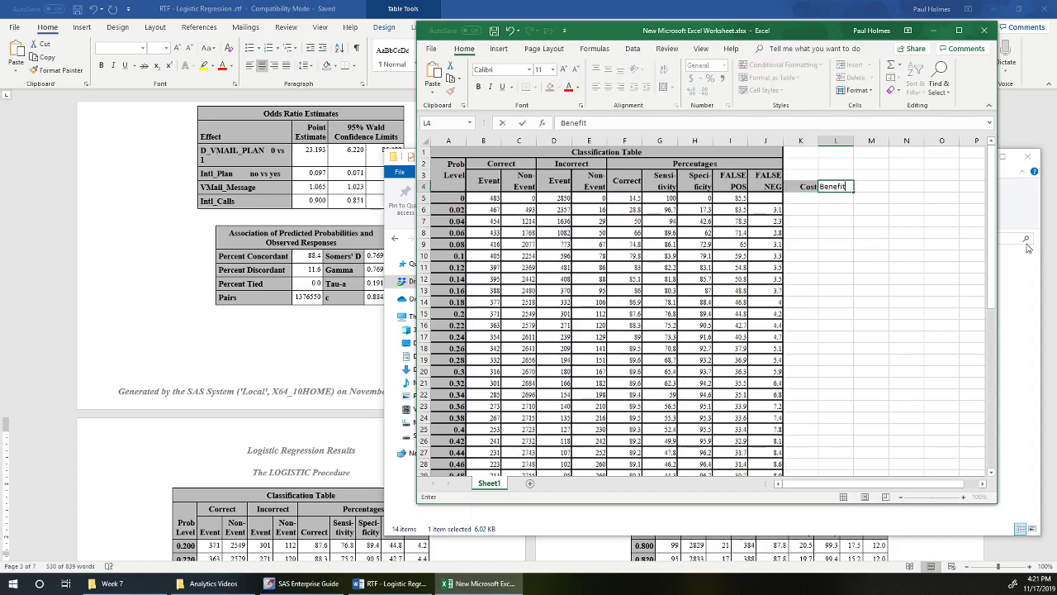
{"action": "key", "text": "Tab"}
{"action": "type", "text": "Net"}
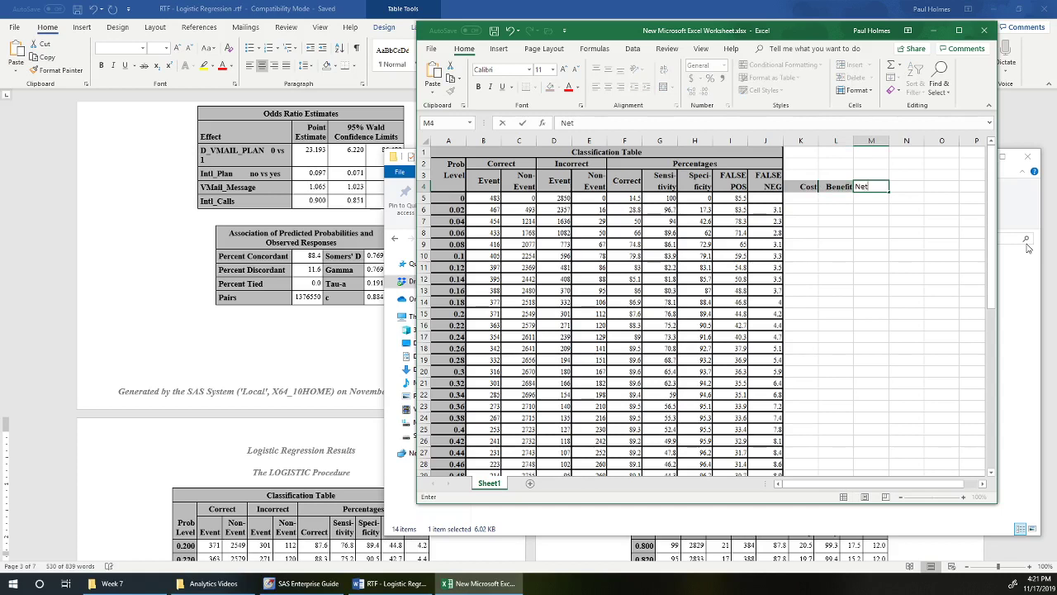
{"action": "type", "text": " Benefit"}
{"action": "key", "text": "Return"}
{"action": "key", "text": "Left"}
{"action": "key", "text": "Left"}
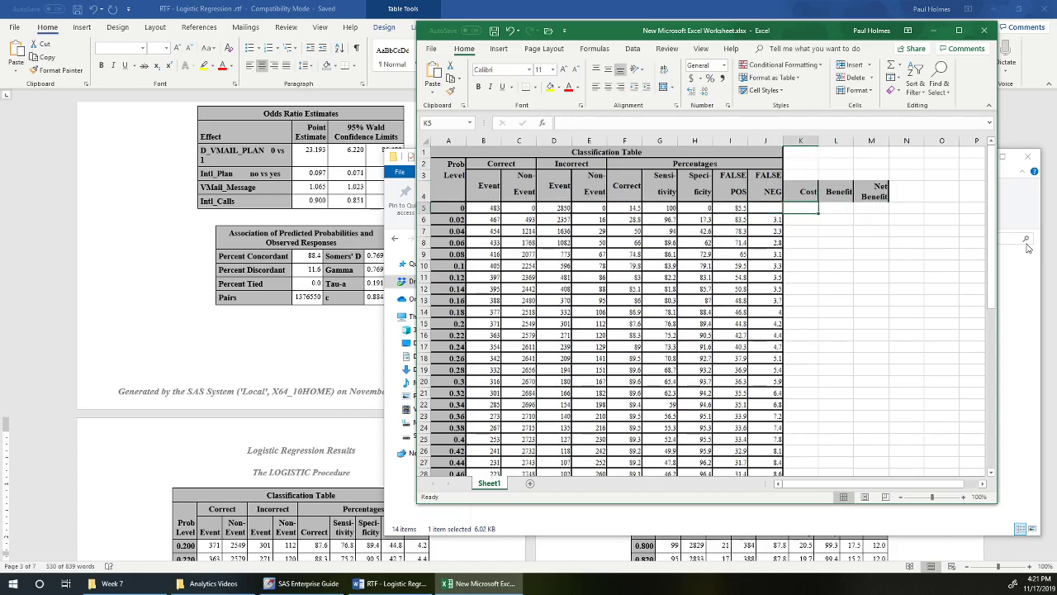
Build the Cost formula =-20*(B5+D5) in cell K5.
{"action": "type", "text": "="}
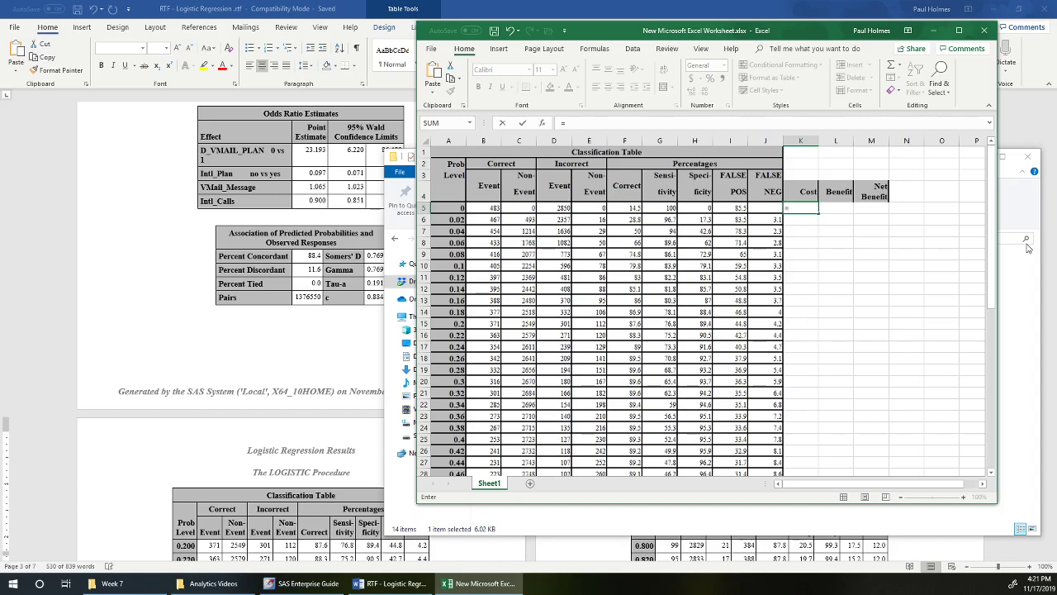
{"action": "type", "text": "-20*("}
{"action": "left_click", "coordinate": [480, 208]}
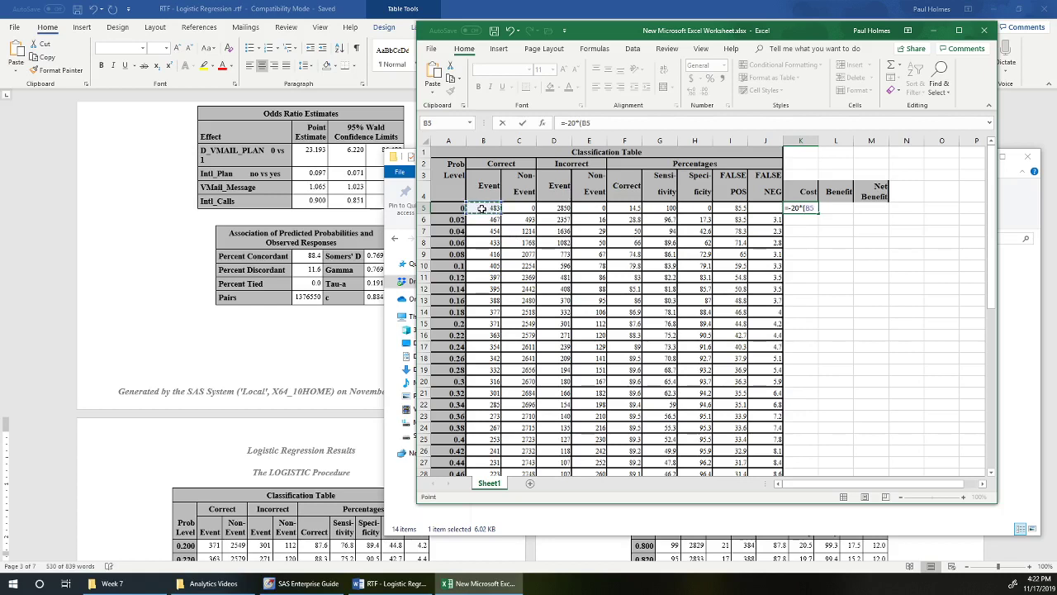
{"action": "type", "text": "+"}
{"action": "left_click", "coordinate": [548, 208]}
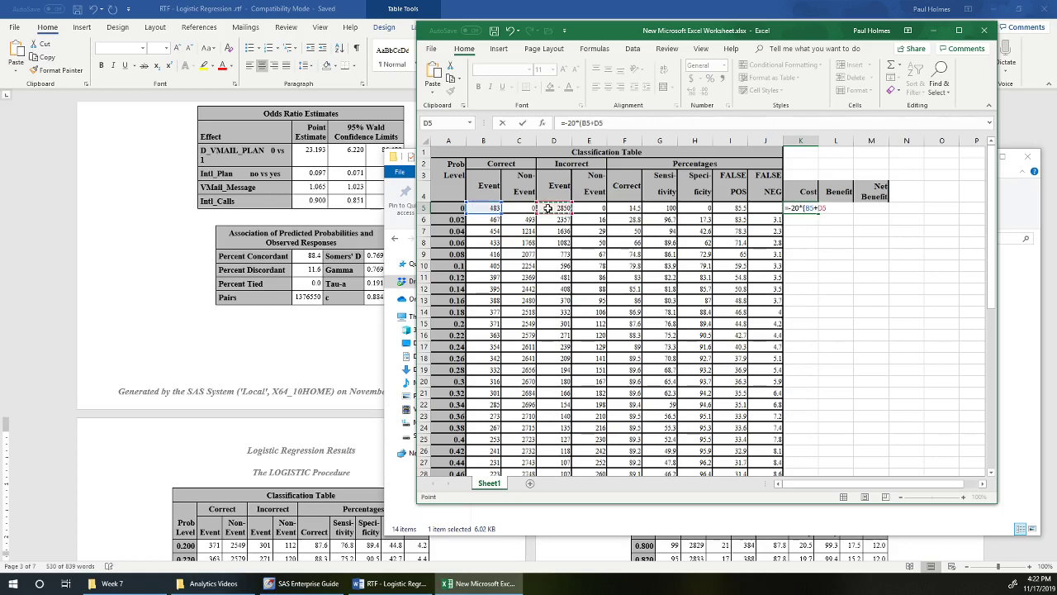
{"action": "type", "text": ")"}
Commit the K5 Cost formula and display it in K3 with =FORMULATEXT(K5).
{"action": "key", "text": "Return"}
{"action": "key", "text": "Up"}
{"action": "key", "text": "Up"}
{"action": "key", "text": "Up"}
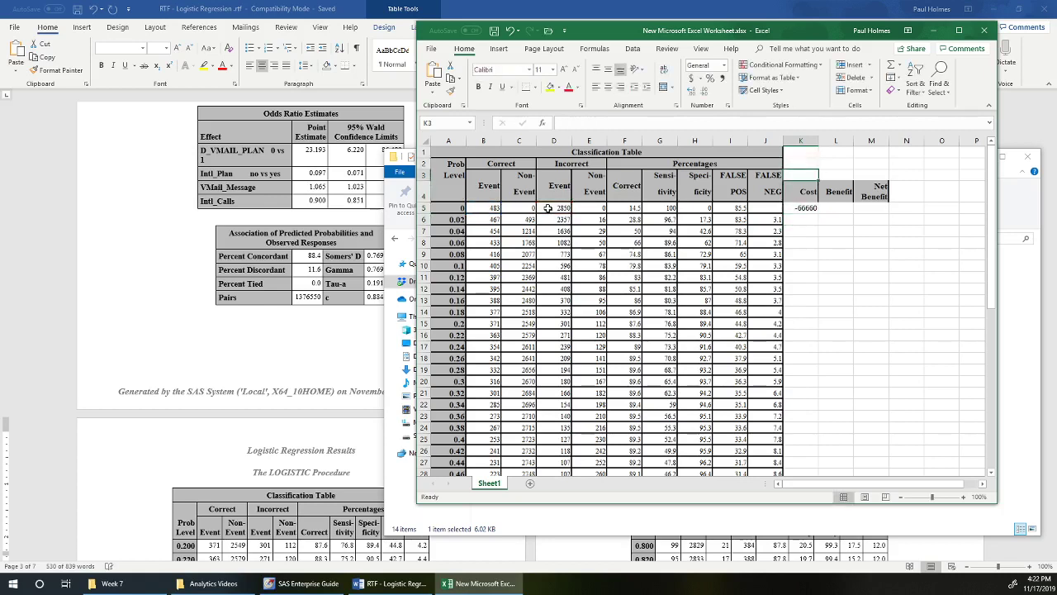
{"action": "type", "text": "=for"}
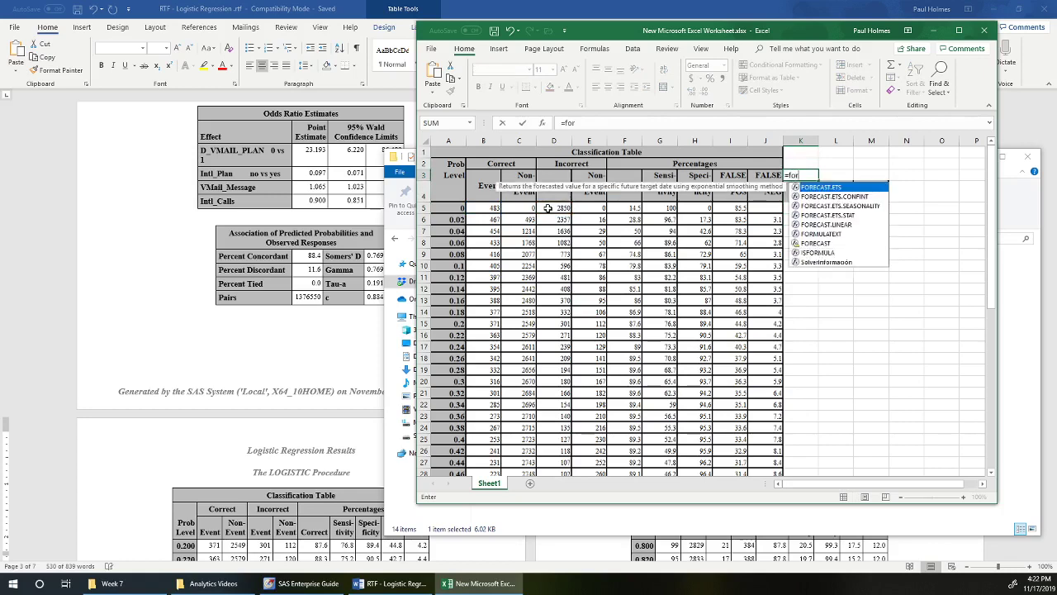
{"action": "type", "text": "mulatext"}
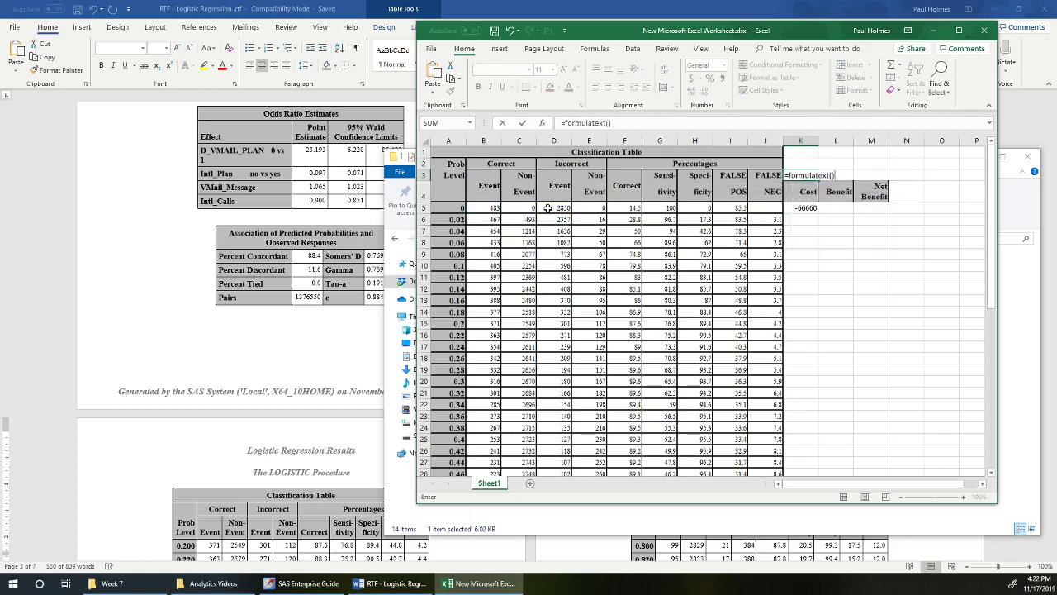
{"action": "type", "text": "(K5"}
{"action": "key", "text": "Return"}
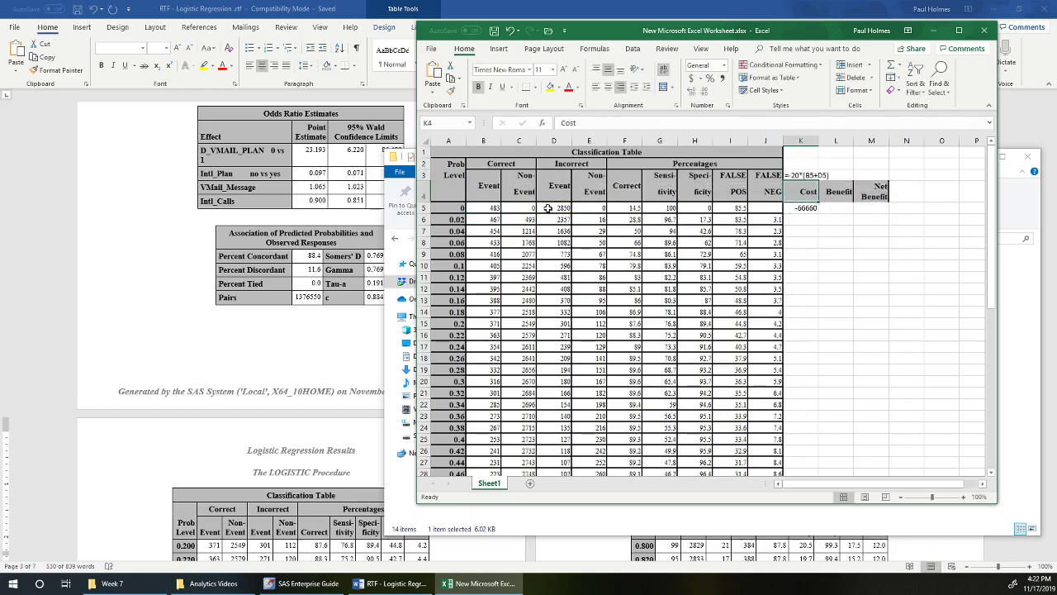
Autofit column K and fill K3's formula display across L3 and M3.
{"action": "double_click", "coordinate": [818, 140]}
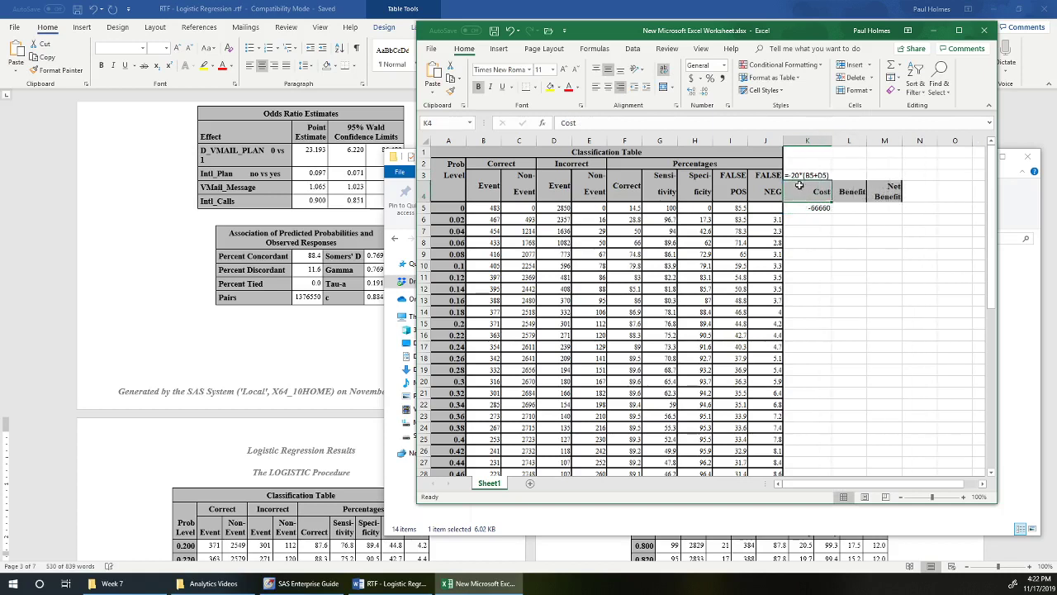
{"action": "left_click", "coordinate": [803, 175]}
{"action": "left_click_drag", "start_coordinate": [831, 182], "coordinate": [908, 178]}
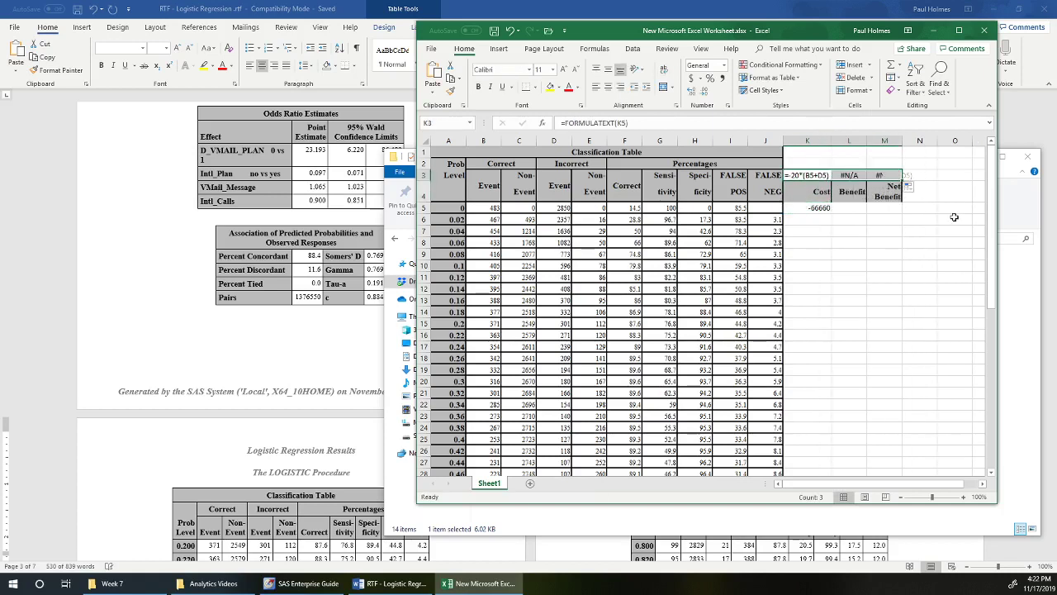
{"action": "left_click", "coordinate": [850, 207]}
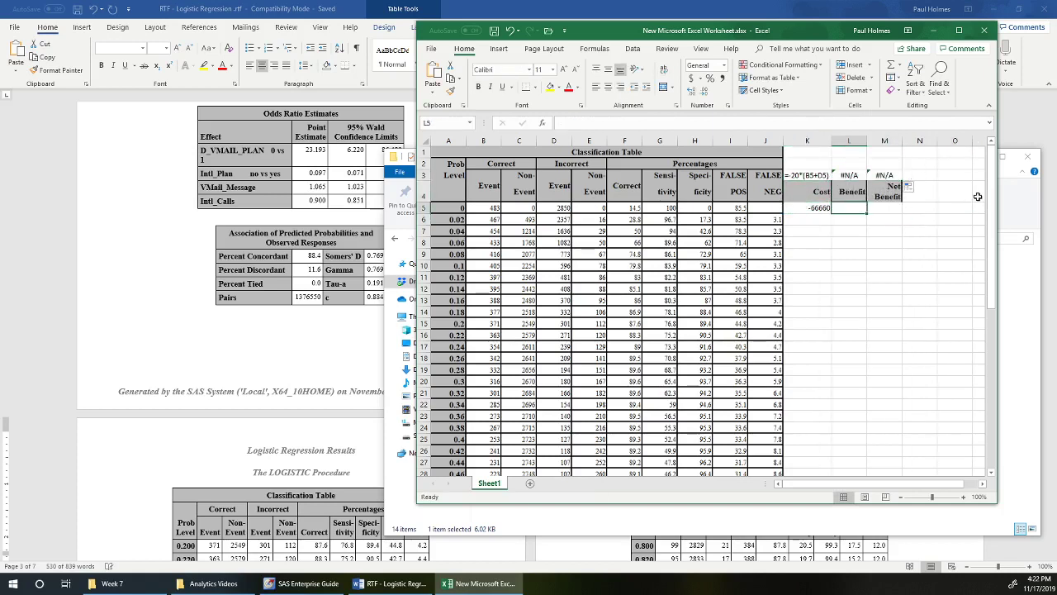
Enter the Benefit formula =100*B5 in L5.
{"action": "type", "text": "="}
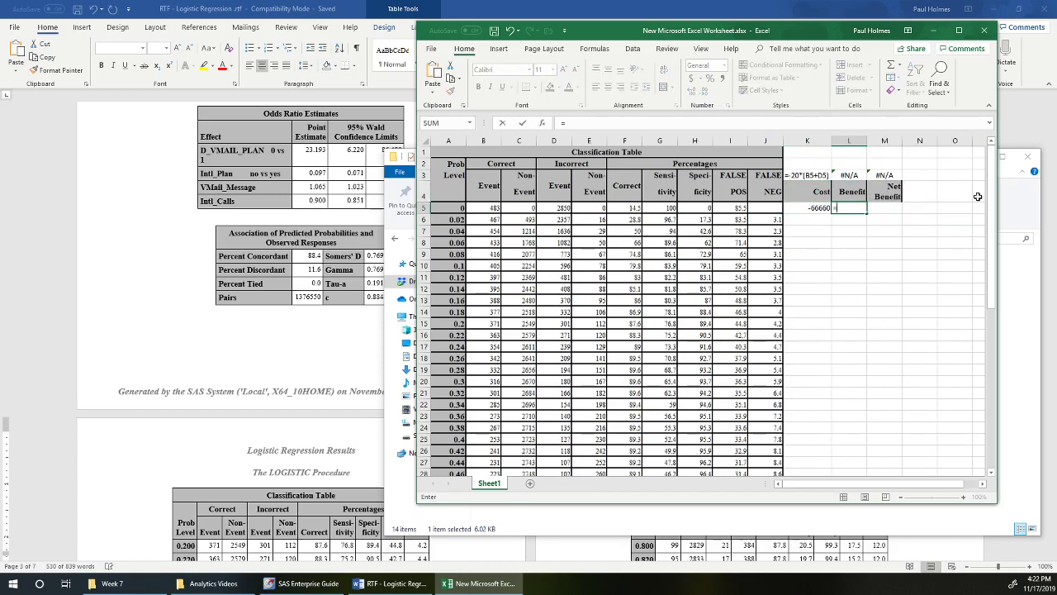
{"action": "type", "text": "100*"}
{"action": "left_click", "coordinate": [484, 209]}
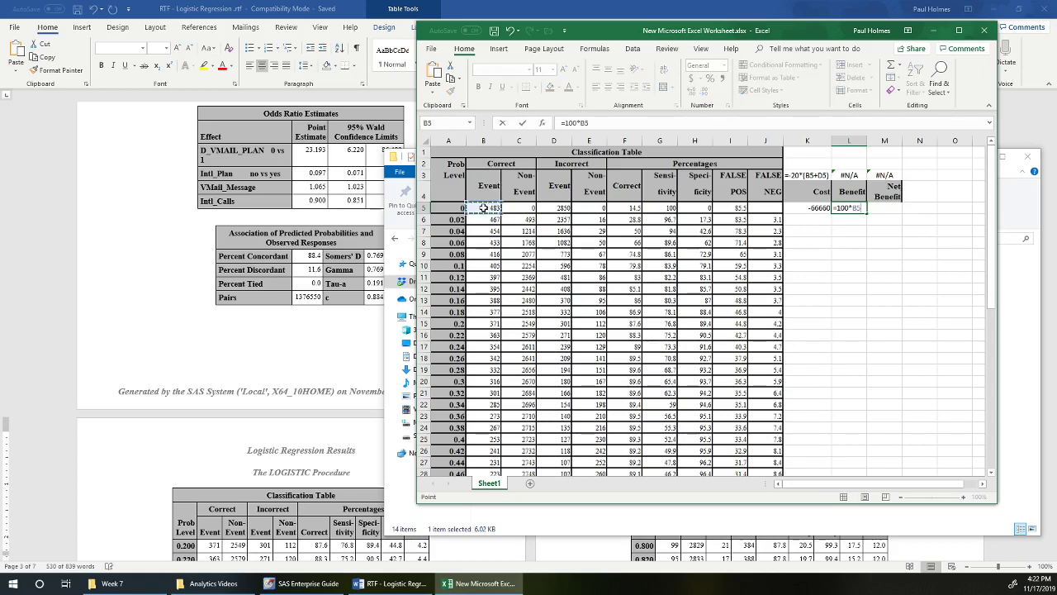
{"action": "key", "text": "Return"}
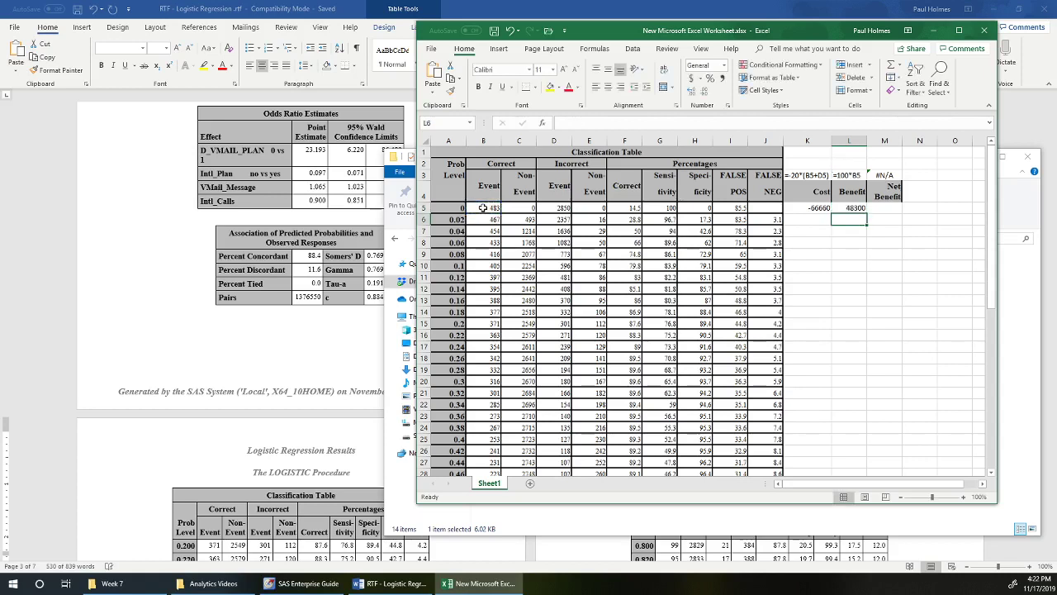
Enter the Net Benefit formula =K5+L5 in M5.
{"action": "left_click", "coordinate": [881, 208]}
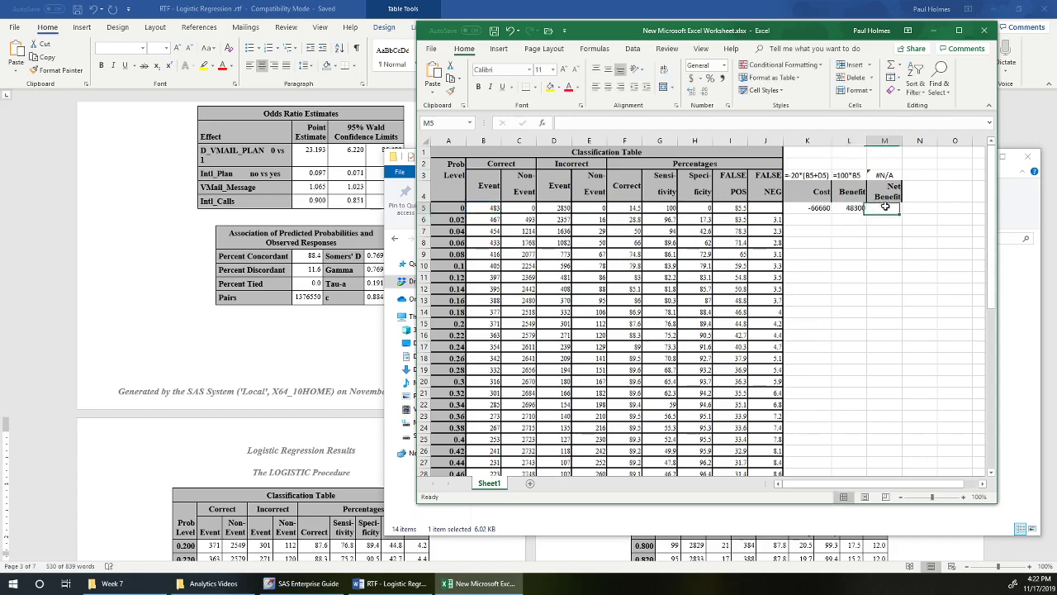
{"action": "type", "text": "="}
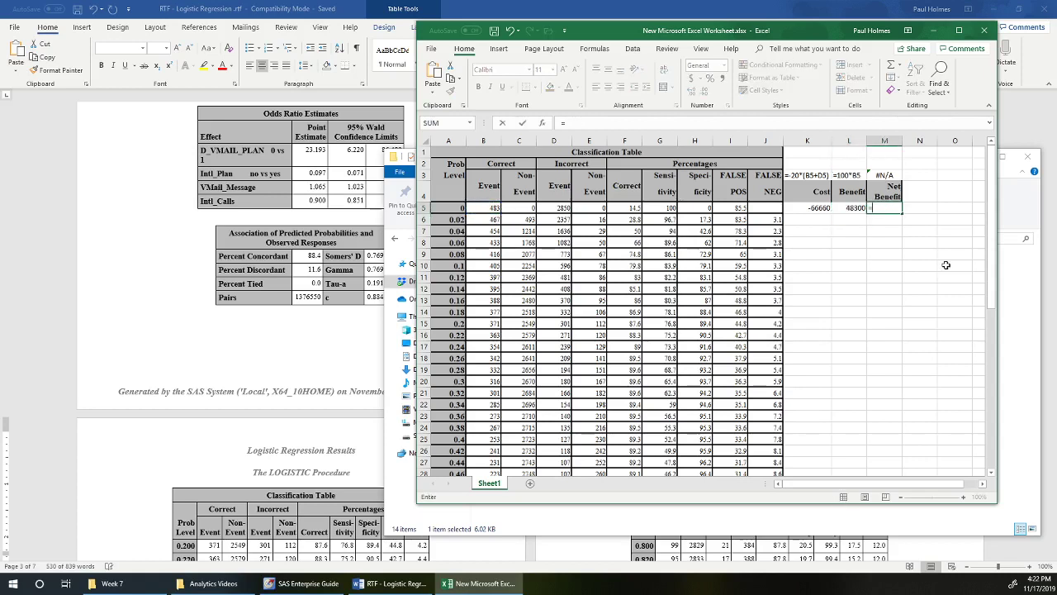
{"action": "key", "text": "Left"}
{"action": "key", "text": "Left"}
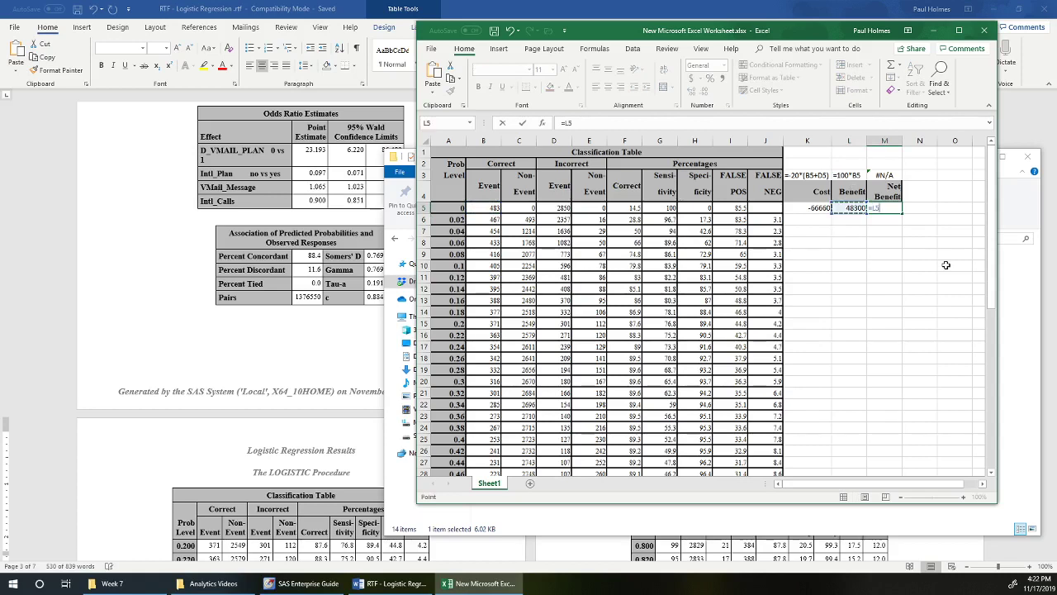
{"action": "type", "text": "+"}
{"action": "key", "text": "Right"}
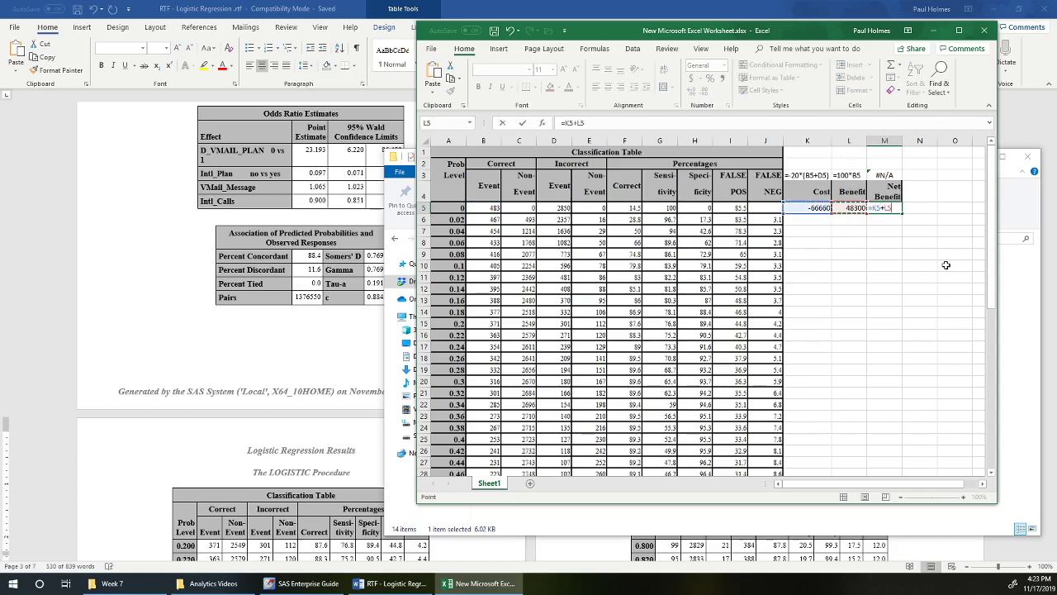
{"action": "key", "text": "Return"}
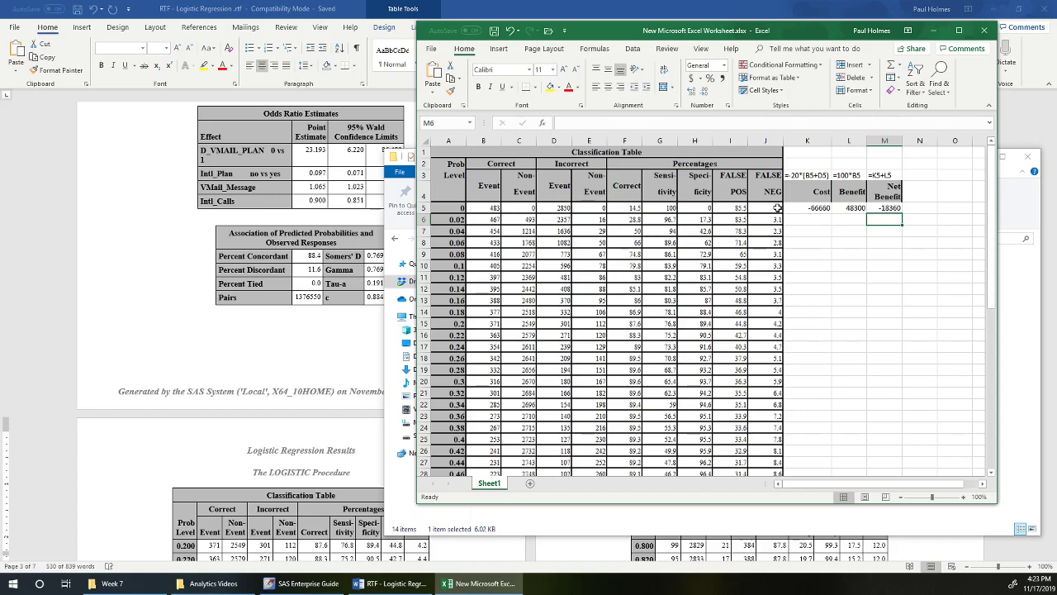
Autofill K5:M5 down to row 55 and check the Cost, Benefit and Net Benefit formulas there.
{"action": "left_click_drag", "start_coordinate": [797, 209], "coordinate": [890, 207]}
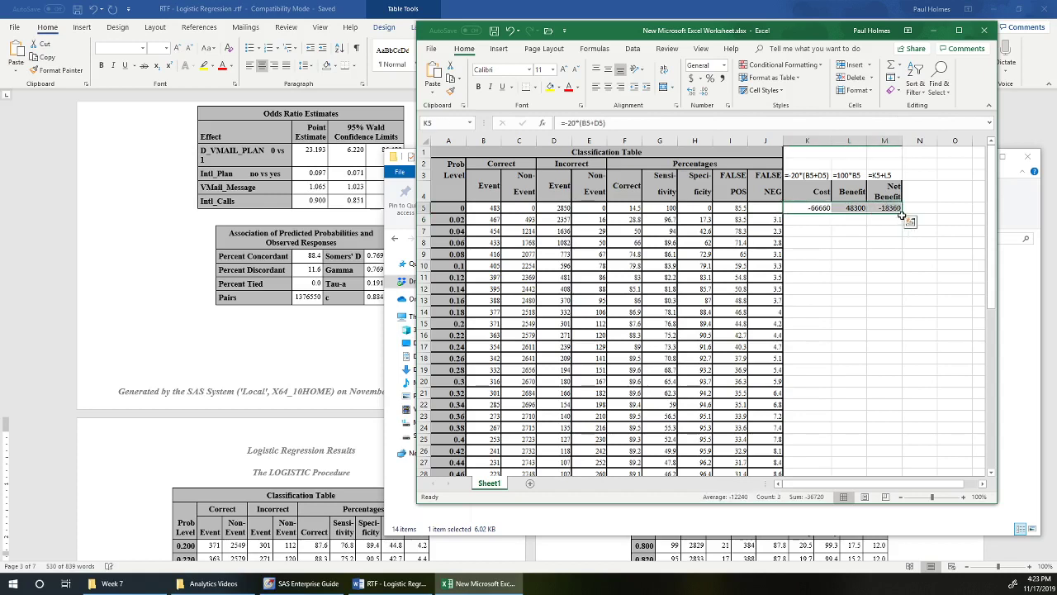
{"action": "double_click", "coordinate": [902, 213]}
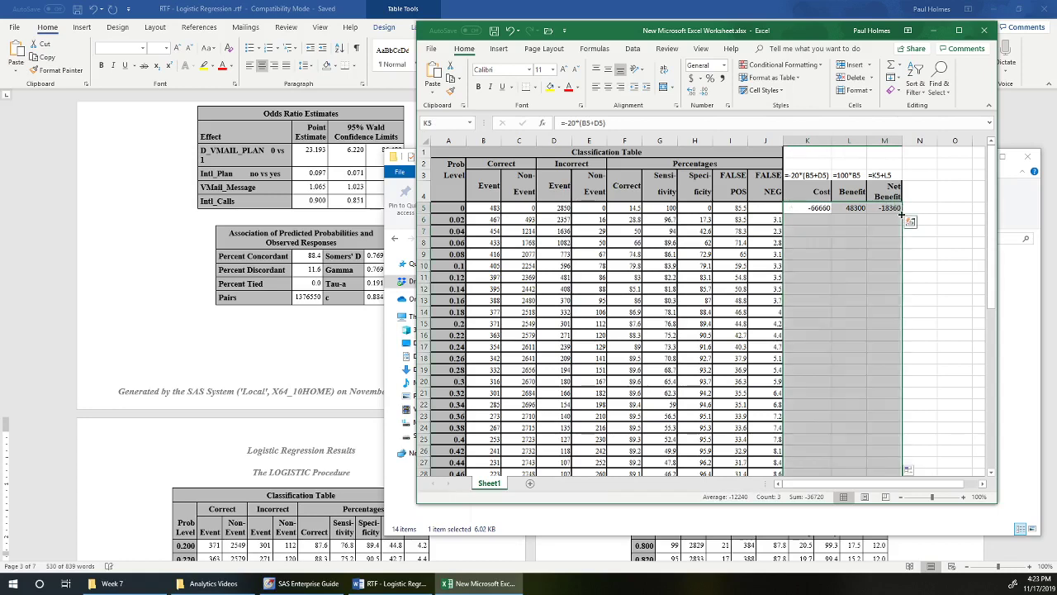
{"action": "left_click", "coordinate": [944, 276]}
{"action": "left_click_drag", "start_coordinate": [996, 245], "coordinate": [993, 452]}
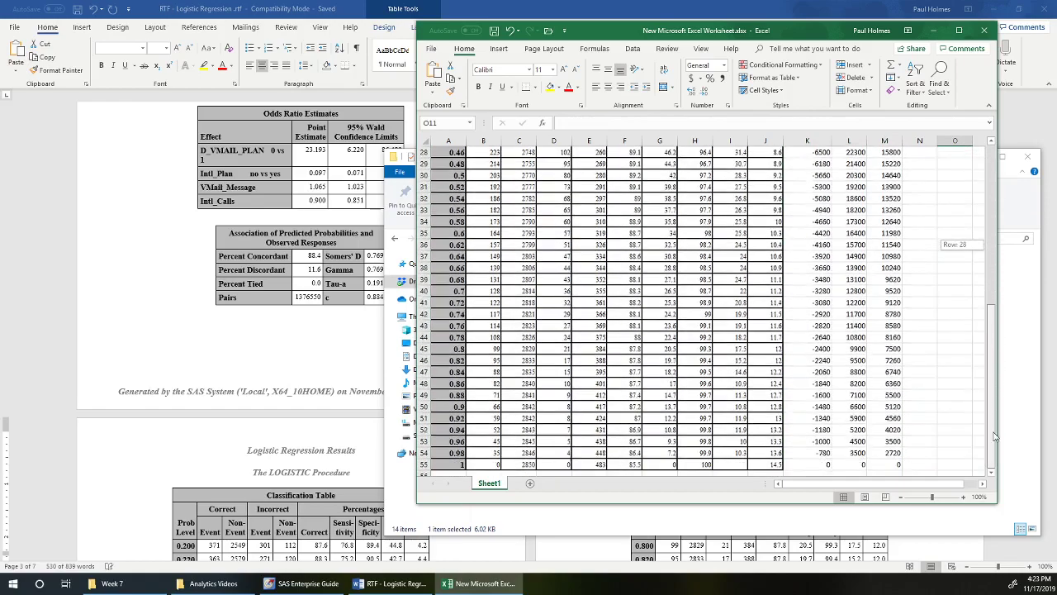
{"action": "left_click", "coordinate": [876, 464]}
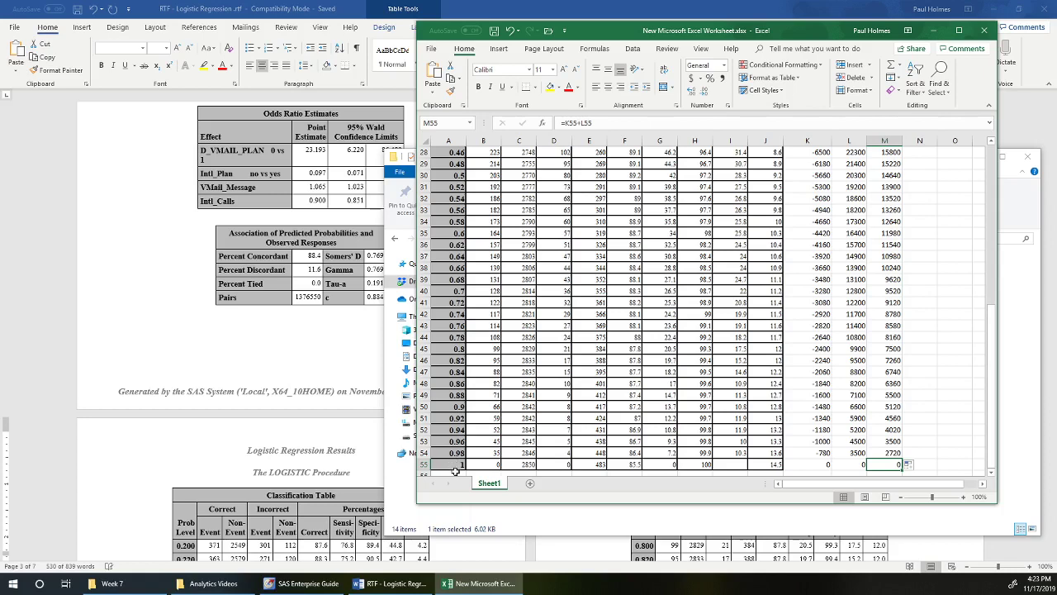
{"action": "key", "text": "Left"}
{"action": "key", "text": "Left"}
{"action": "key", "text": "Right"}
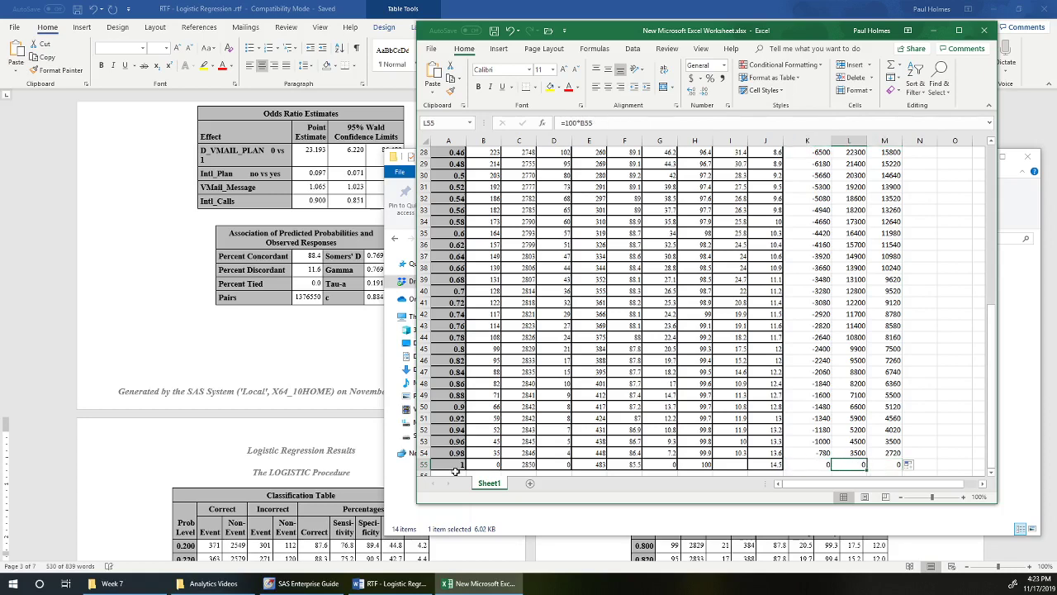
{"action": "key", "text": "Right"}
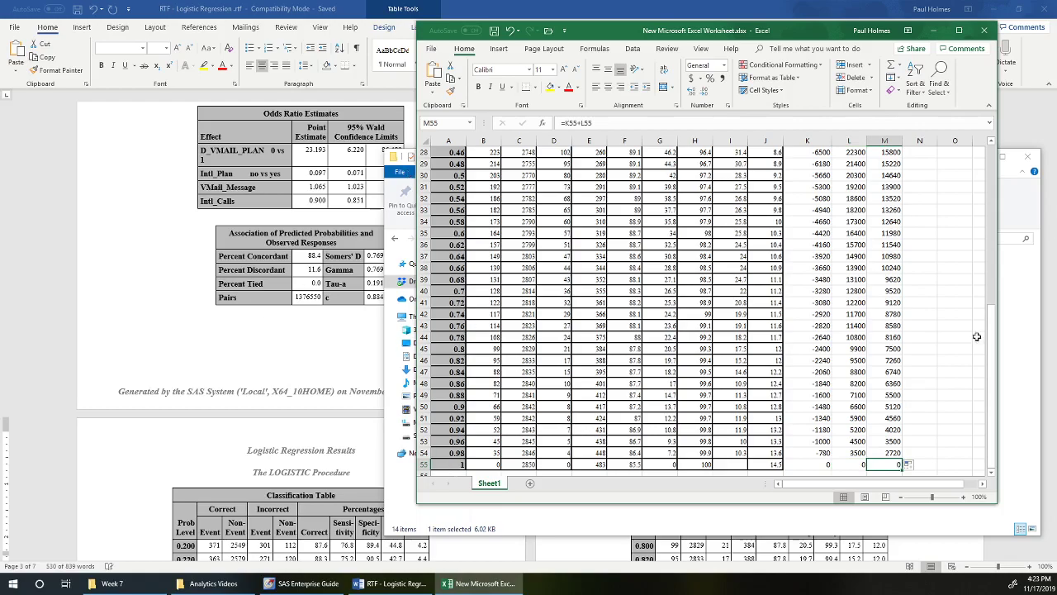
Scan the Net Benefit column to find the largest value, 23660 at cutoff 0.2.
{"action": "left_click_drag", "start_coordinate": [994, 349], "coordinate": [991, 180]}
{"action": "left_click", "coordinate": [884, 254]}
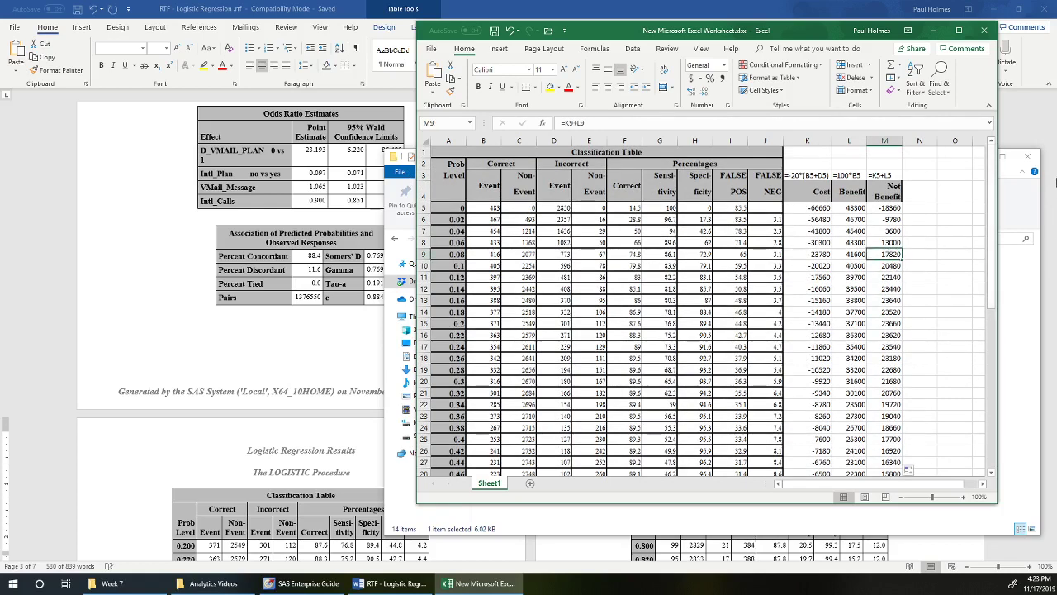
{"action": "key", "text": "Down"}
{"action": "key", "text": "Down"}
{"action": "key", "text": "Down"}
{"action": "key", "text": "Down"}
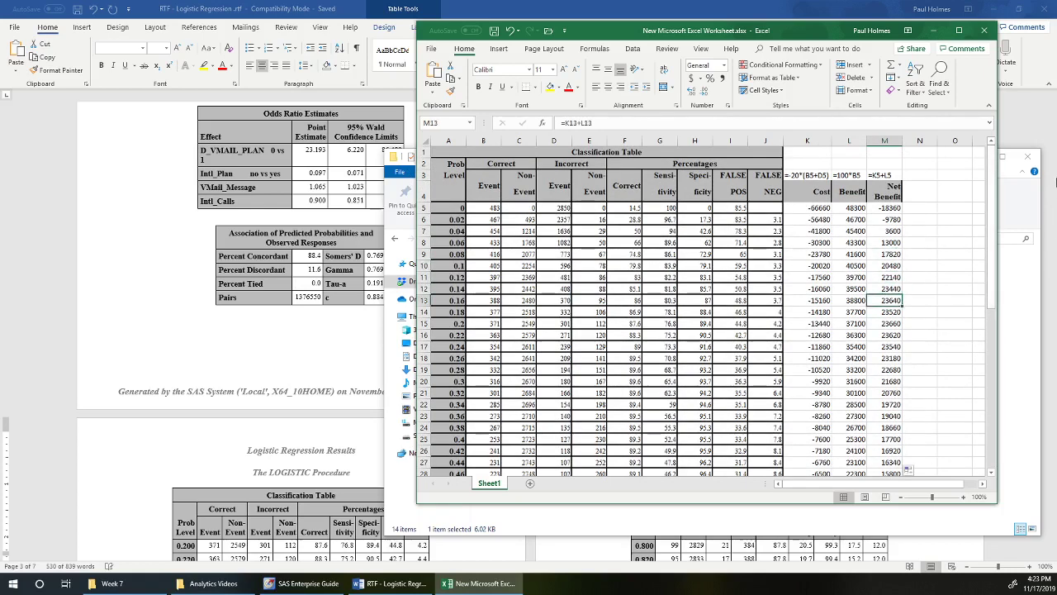
{"action": "key", "text": "Down"}
{"action": "key", "text": "Down"}
{"action": "key", "text": "Down"}
{"action": "key", "text": "Down"}
{"action": "key", "text": "Down"}
{"action": "key", "text": "Down"}
{"action": "key", "text": "Down"}
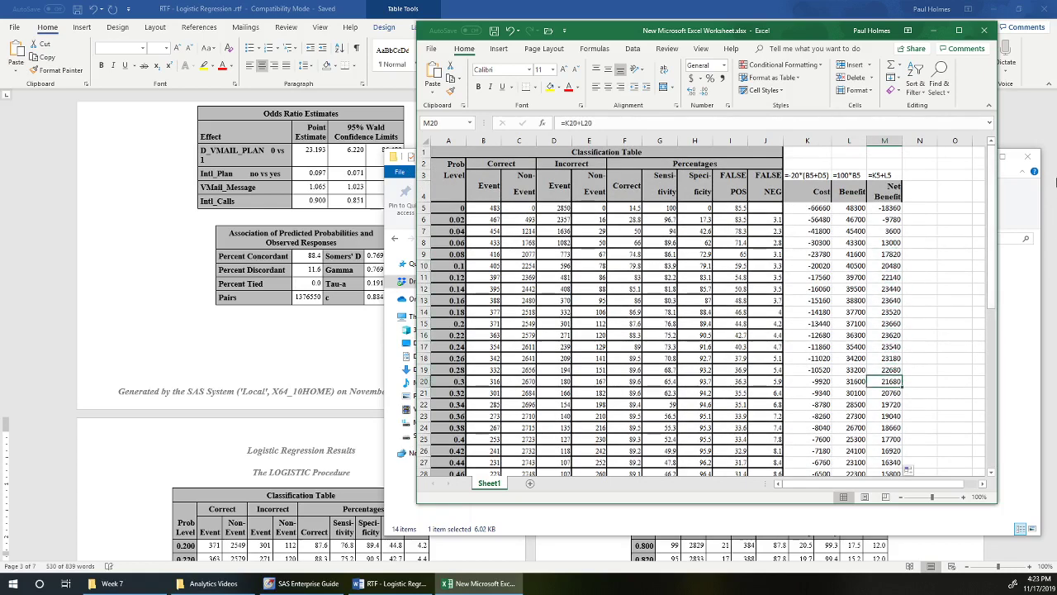
{"action": "key", "text": "Up"}
{"action": "key", "text": "Up"}
{"action": "key", "text": "Up"}
{"action": "key", "text": "Up"}
{"action": "key", "text": "Up"}
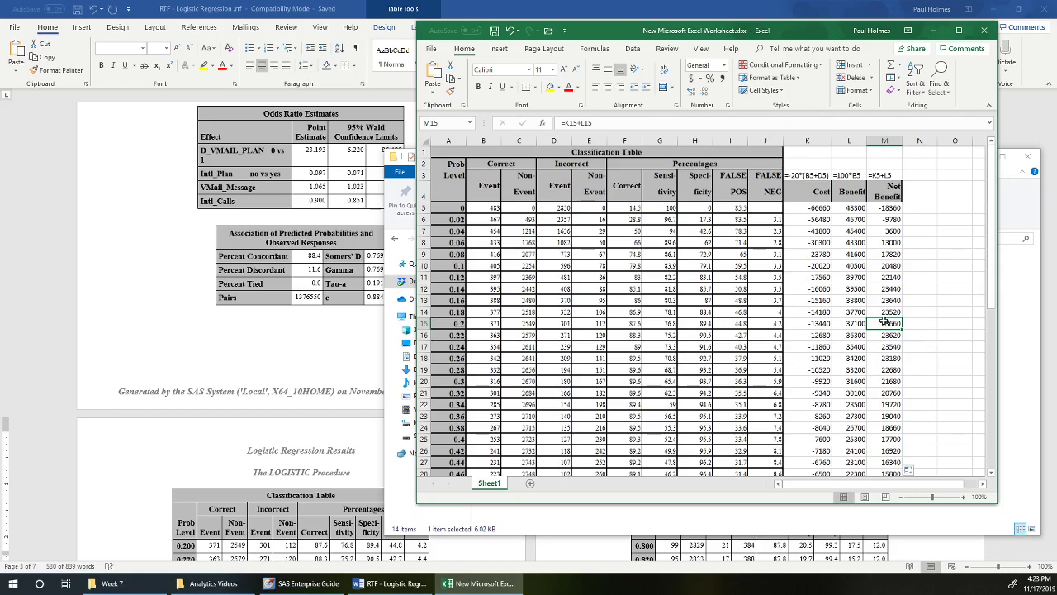
Fill the 0.2 cutoff row of the table with orange.
{"action": "left_click_drag", "start_coordinate": [884, 322], "coordinate": [424, 322]}
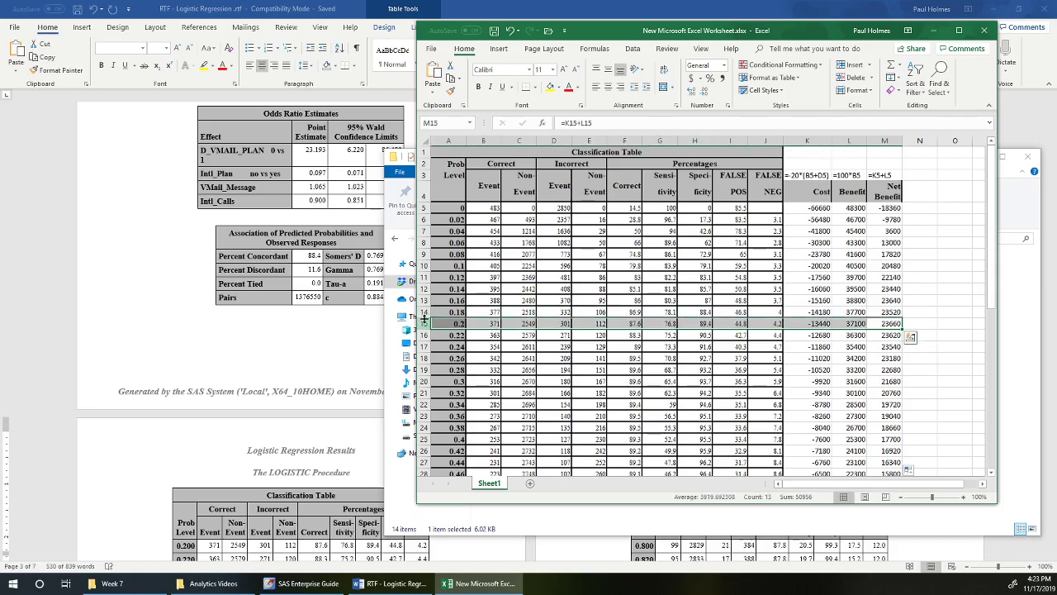
{"action": "left_click", "coordinate": [560, 87]}
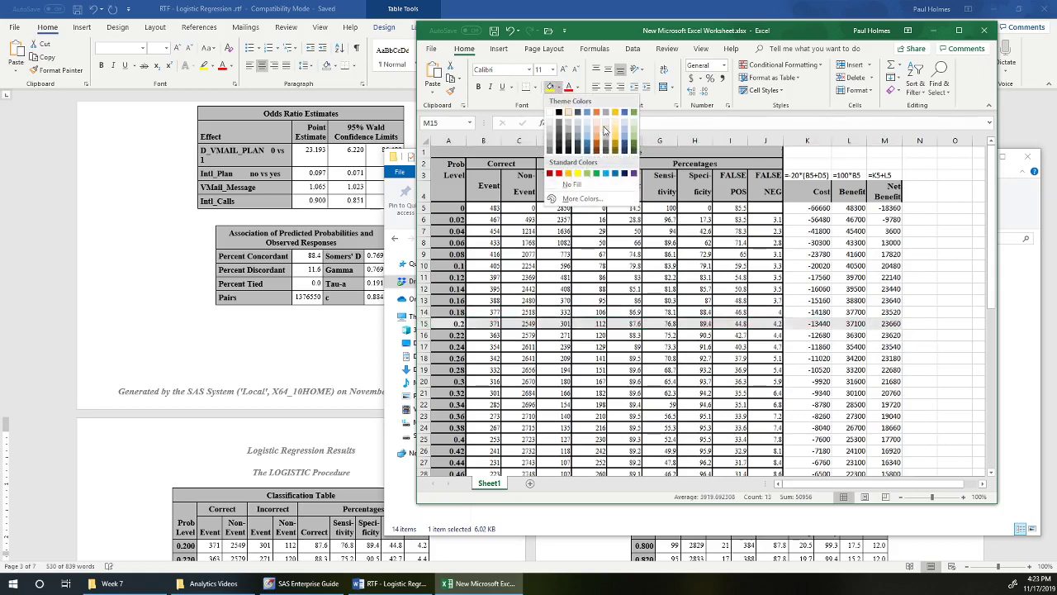
{"action": "left_click", "coordinate": [598, 138]}
{"action": "left_click", "coordinate": [764, 323]}
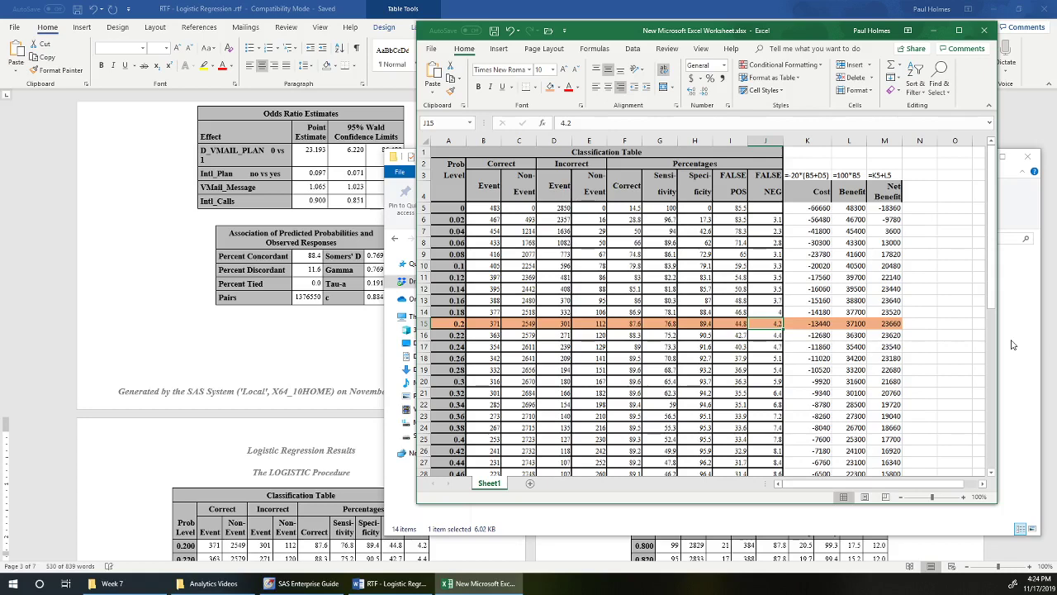
{"action": "left_click", "coordinate": [494, 324]}
{"action": "left_click", "coordinate": [558, 323]}
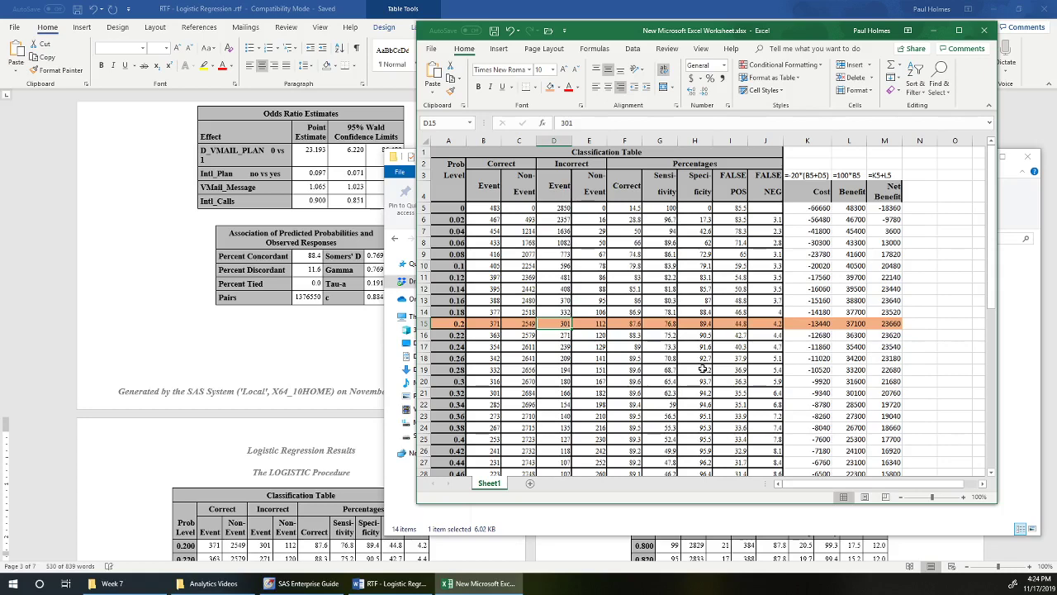
{"action": "left_click", "coordinate": [497, 326]}
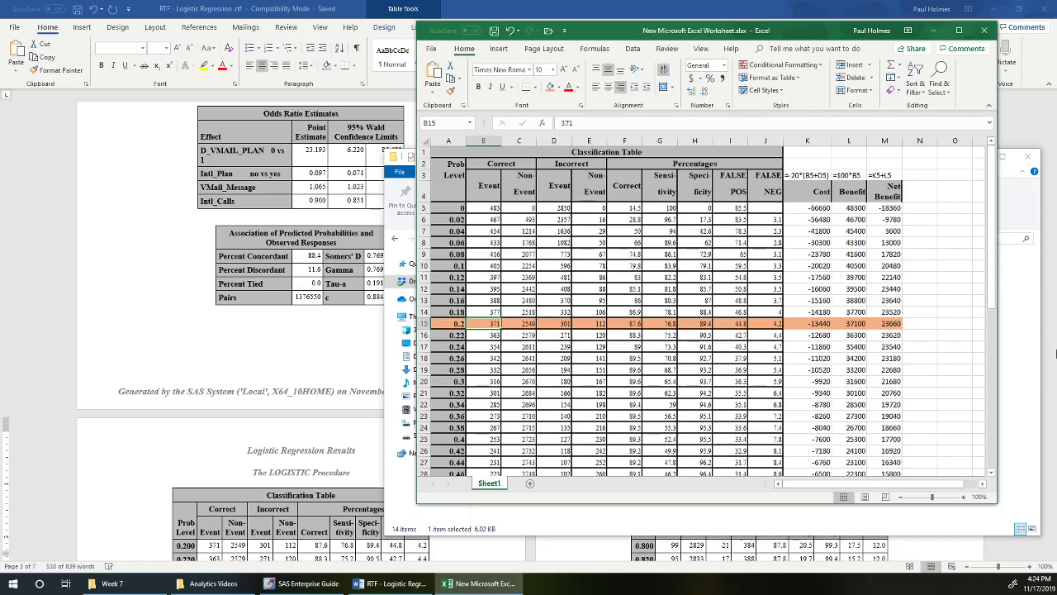
{"action": "left_click", "coordinate": [882, 322]}
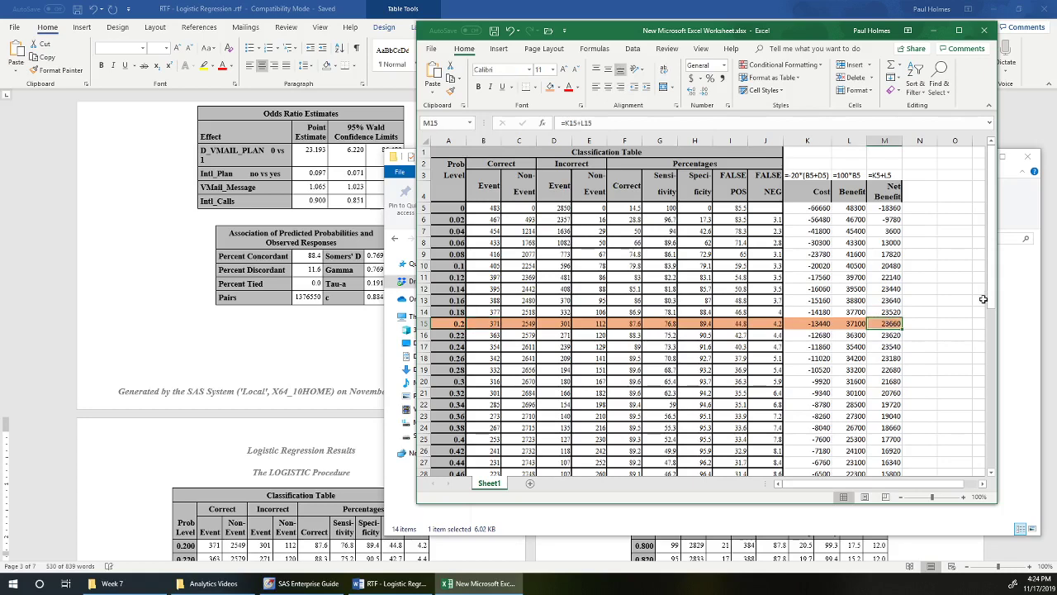